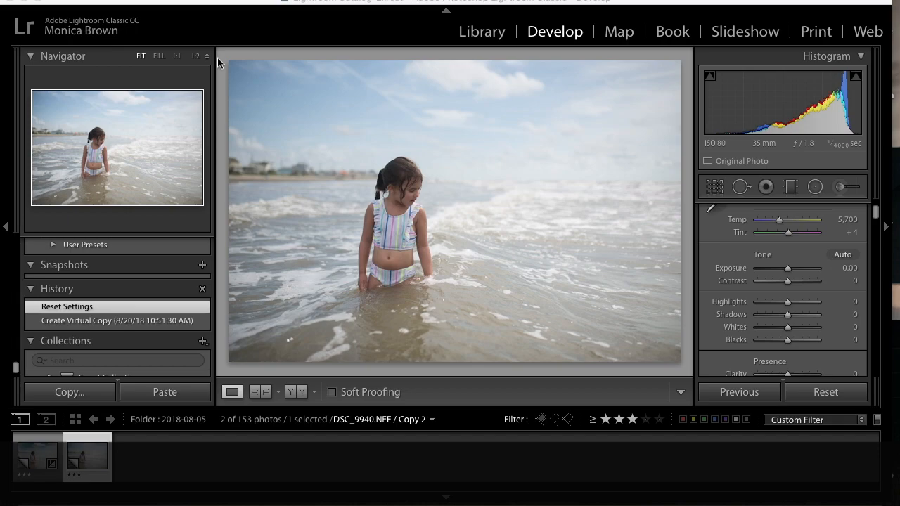
View the edited copy of the beach photo, and switch to the Safari browser to look through the TVP presets and tutorials shop page
left_click(48, 477)
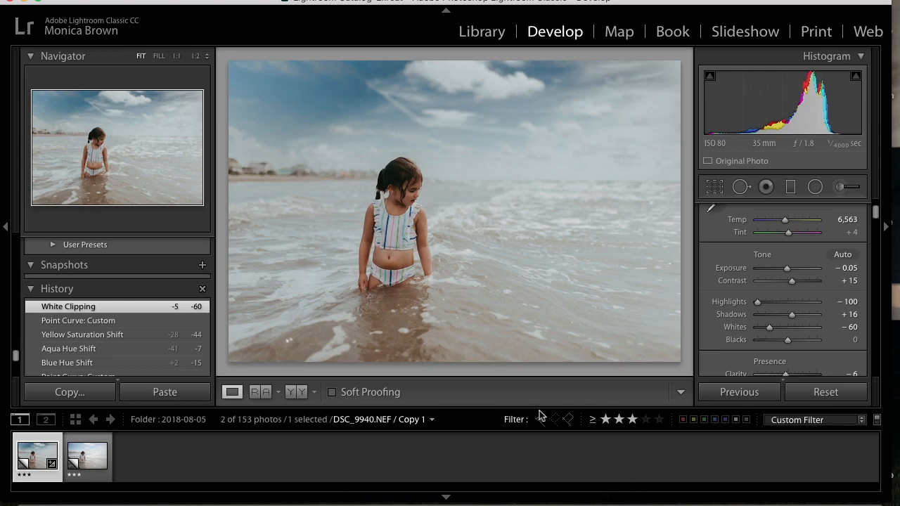
left_click(169, 496)
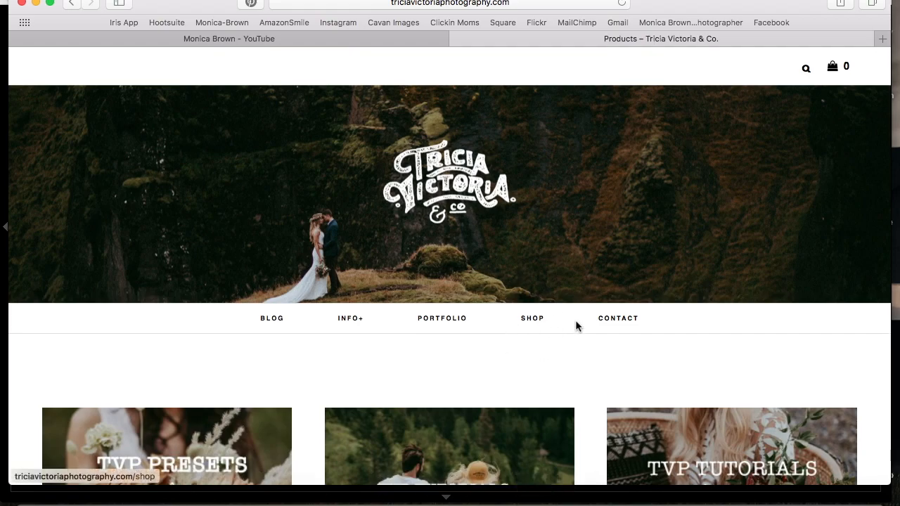
scroll(576, 320, "down", 5)
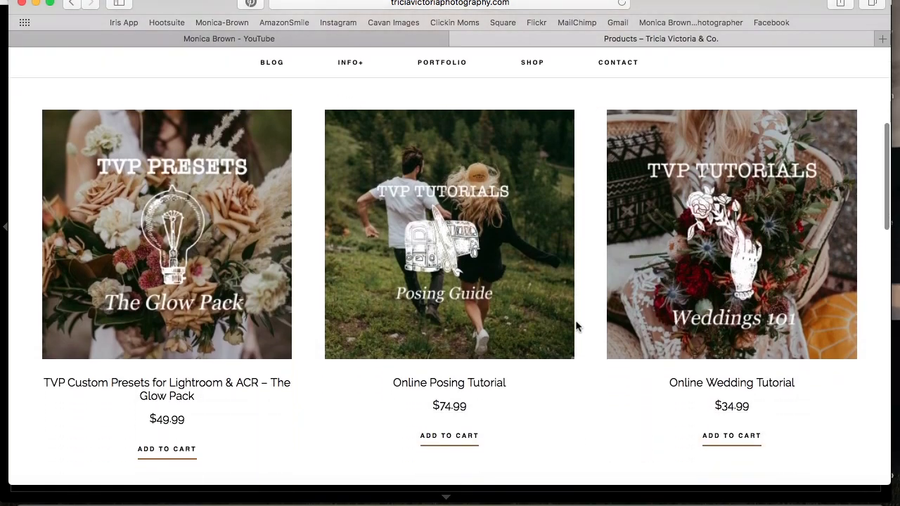
scroll(576, 325, "down", 4)
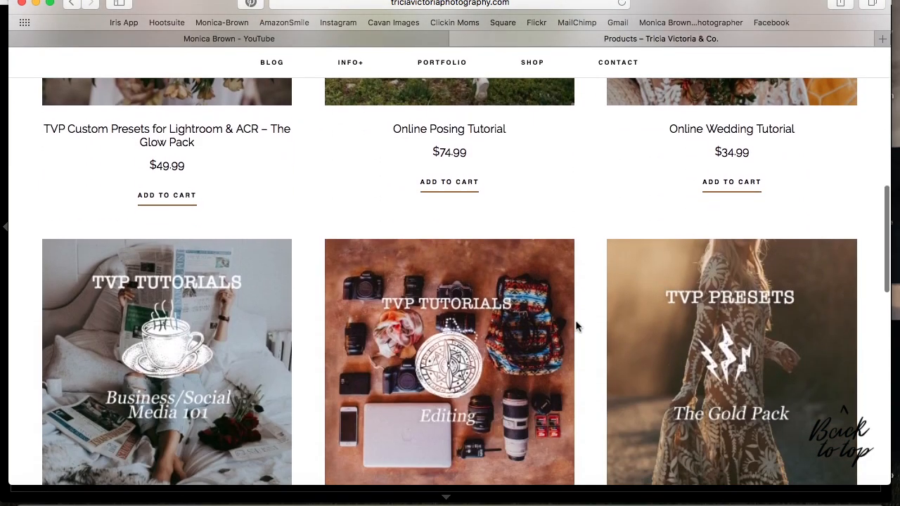
scroll(576, 325, "down", 2)
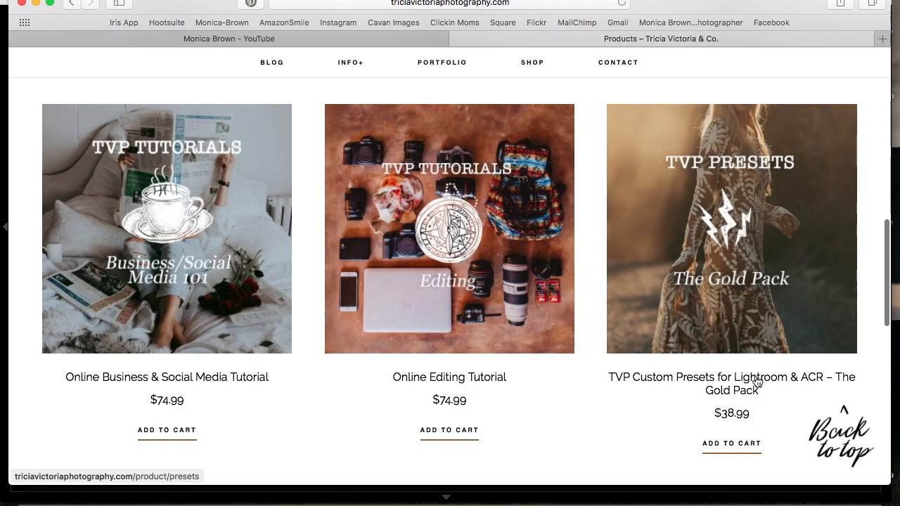
scroll(616, 440, "down", 1)
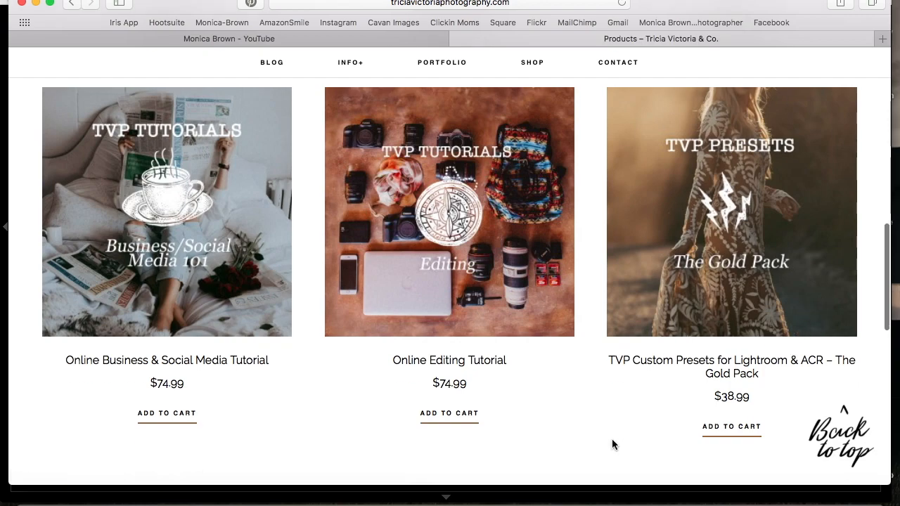
scroll(612, 445, "down", 1)
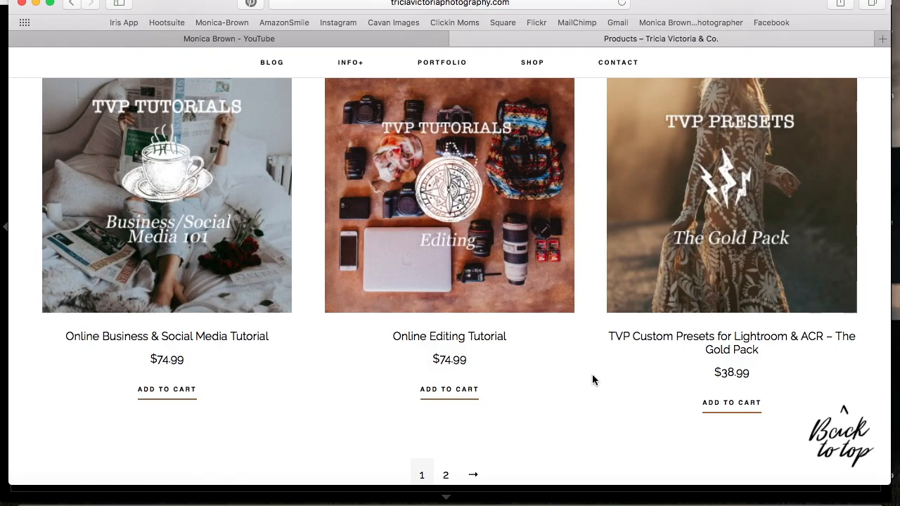
scroll(593, 380, "up", 3)
scroll(592, 380, "up", 10)
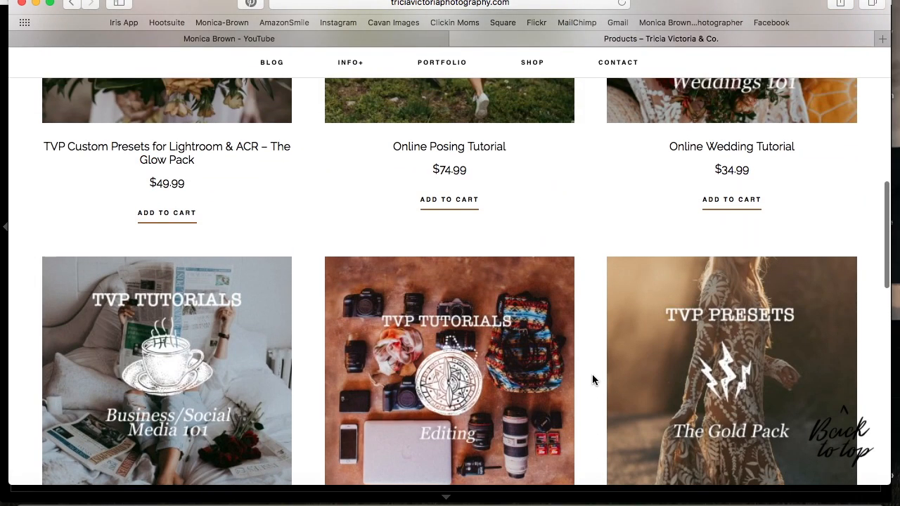
scroll(592, 380, "down", 15)
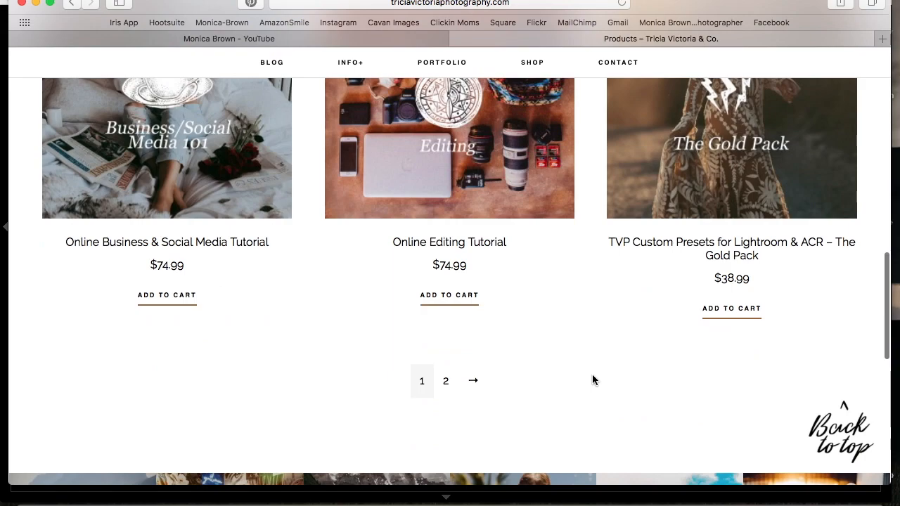
scroll(593, 379, "up", 6)
scroll(592, 380, "up", 3)
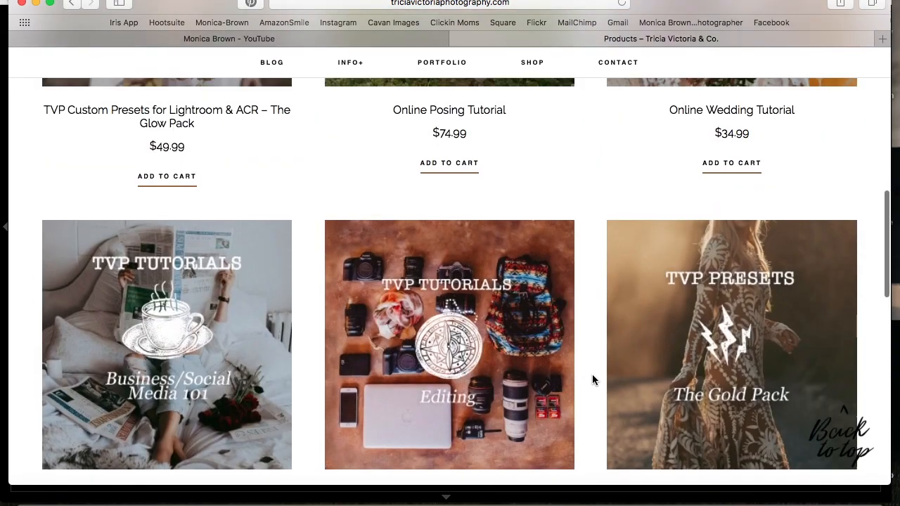
scroll(592, 380, "down", 7)
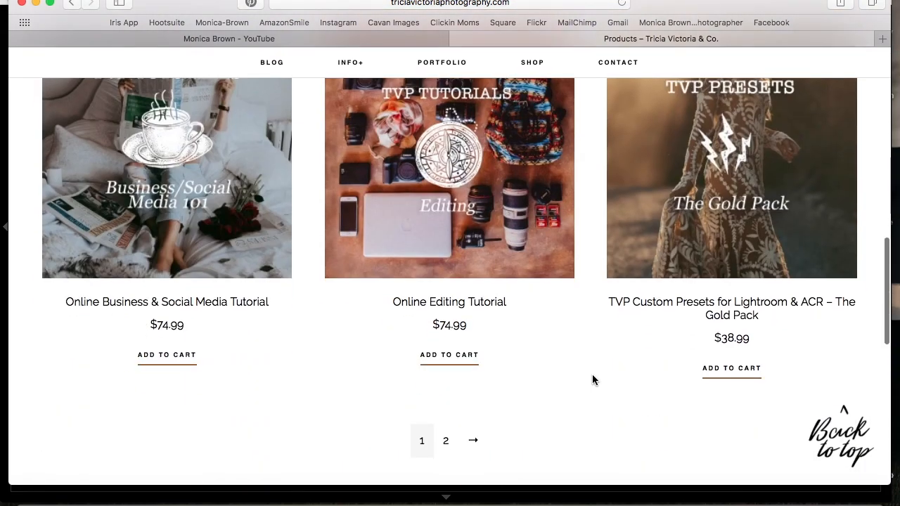
scroll(592, 377, "up", 6)
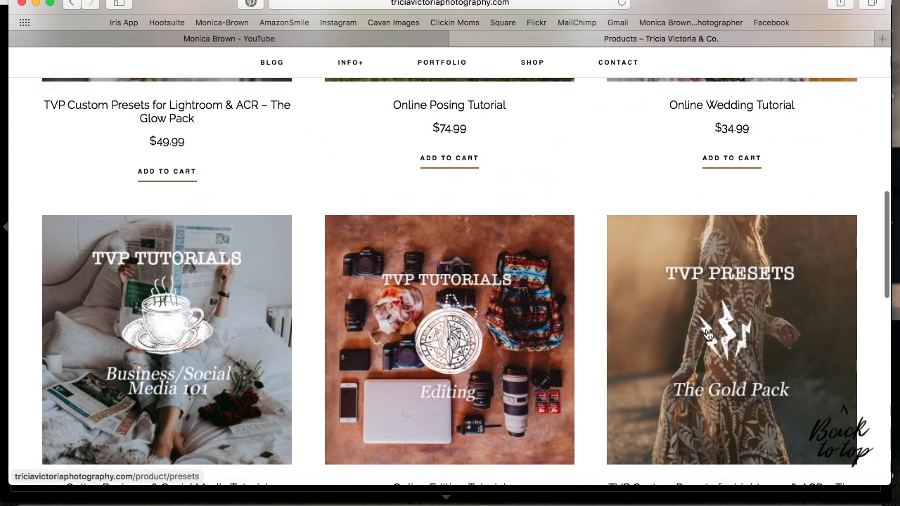
Open the product page of The Gold Pack presets and examine its description, sample images and related products
left_click(711, 337)
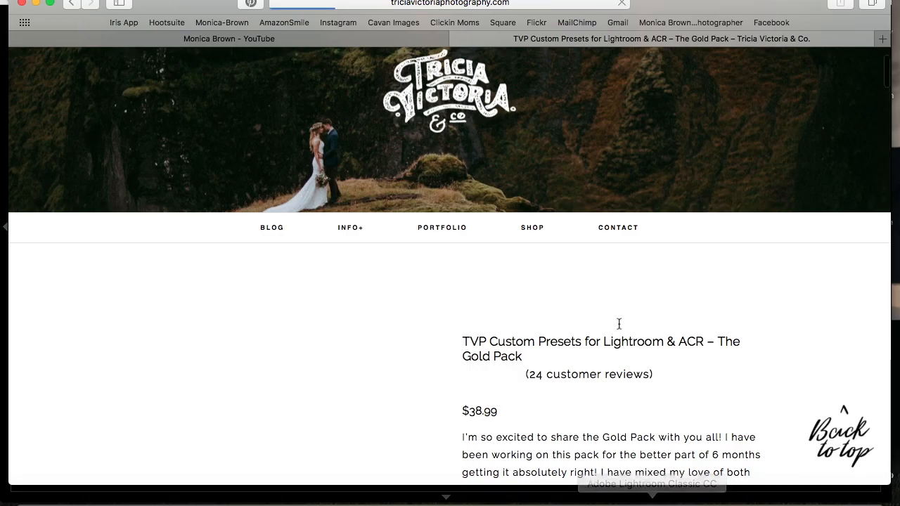
scroll(619, 323, "down", 15)
scroll(619, 324, "up", 3)
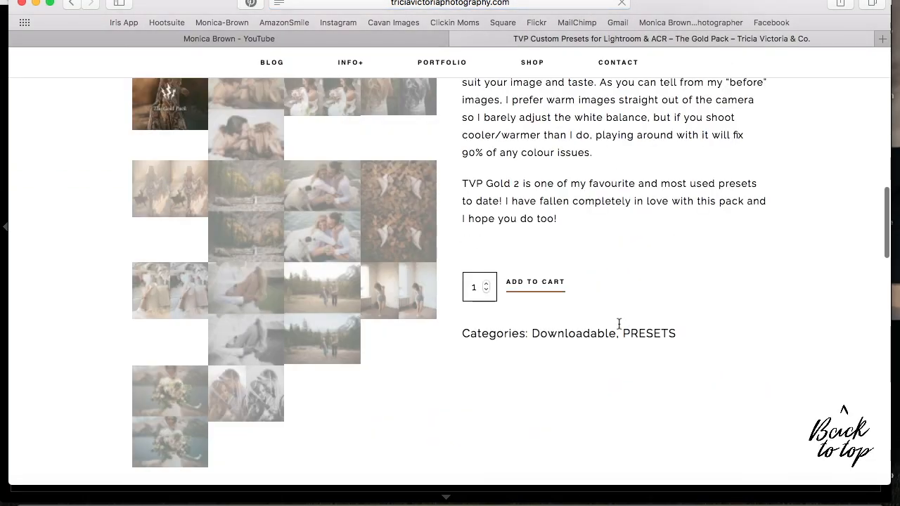
scroll(619, 324, "up", 5)
scroll(619, 325, "down", 5)
scroll(620, 328, "down", 10)
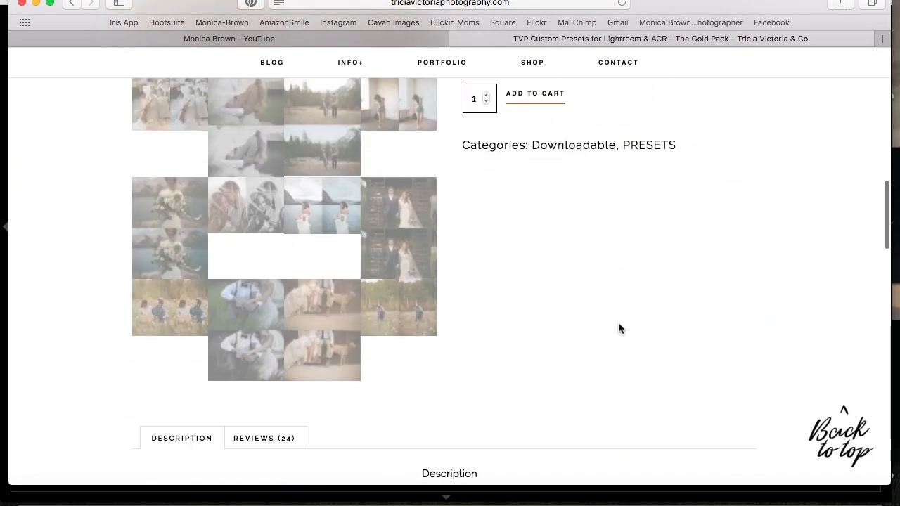
scroll(619, 325, "down", 5)
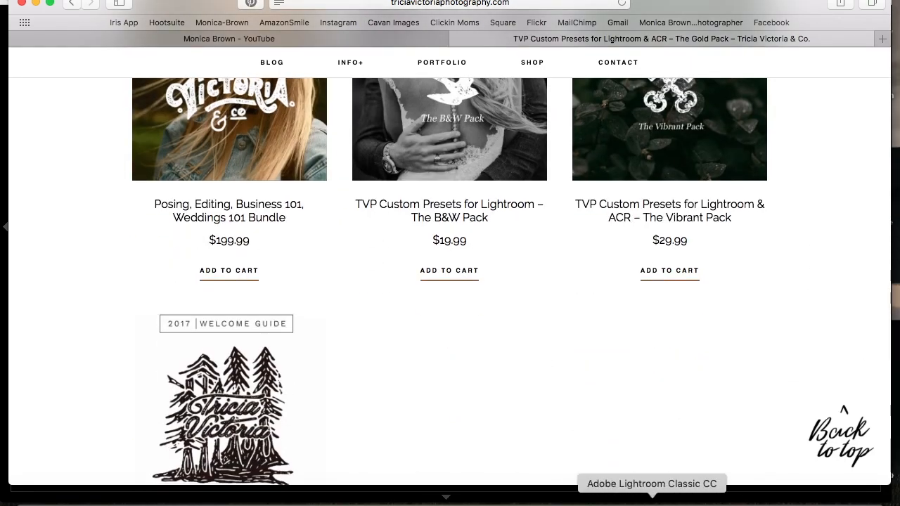
Switch to Lightroom Classic and create a new virtual copy from the unedited beach photo, Copy 2
left_click(649, 501)
left_click(103, 472)
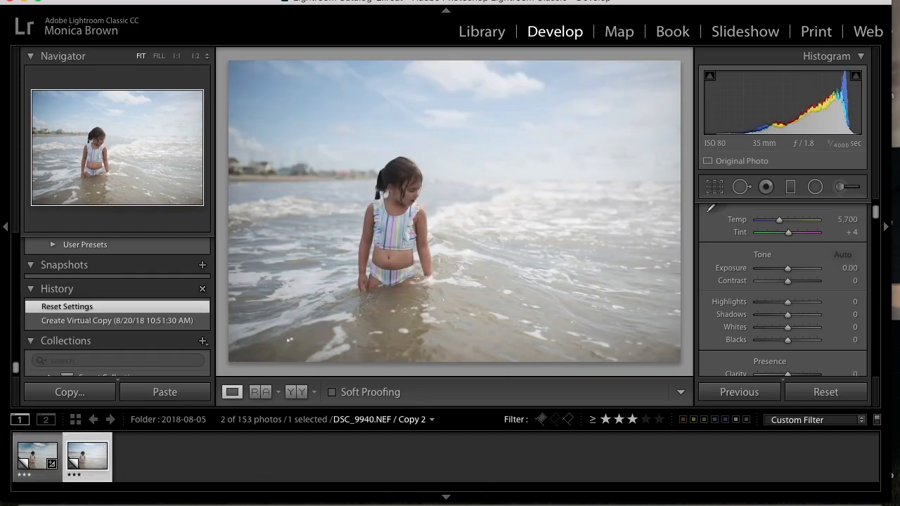
left_click(217, 0)
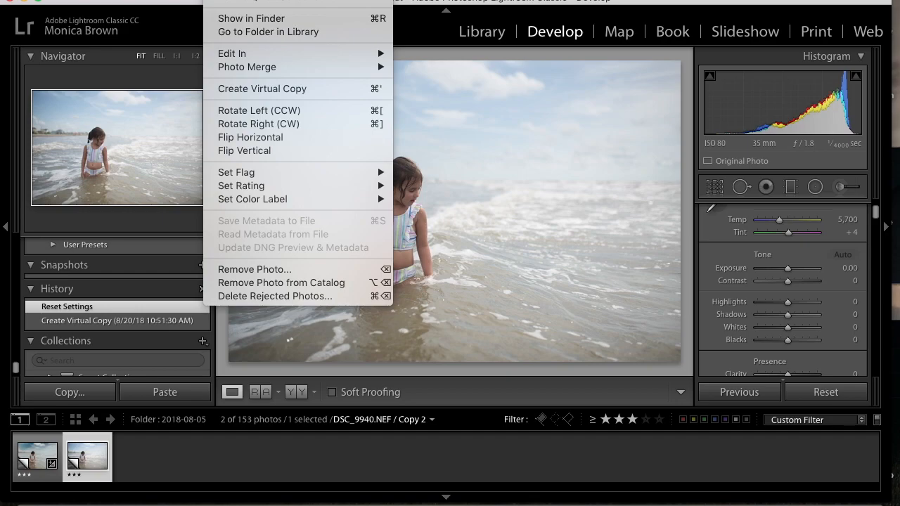
left_click(287, 90)
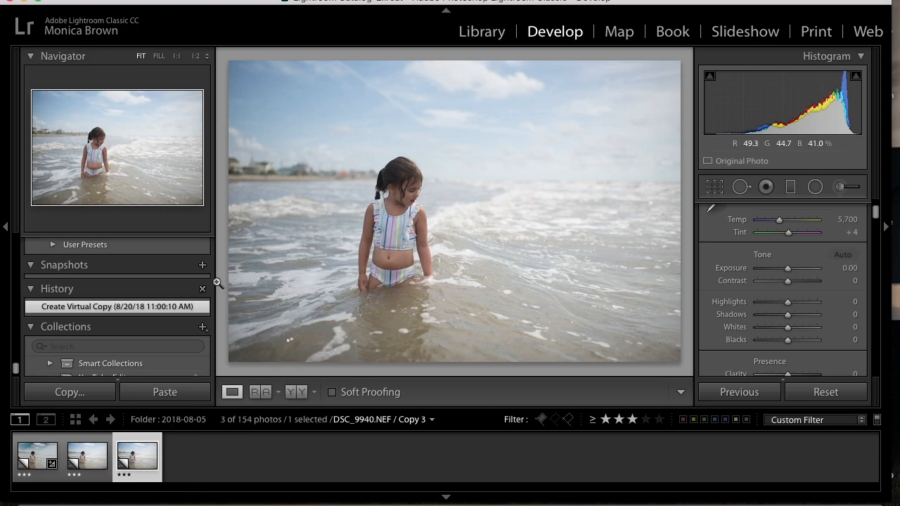
Apply the TVP - Gold 1 preset from the TVP-GOLD-PACK-LR group to the new virtual copy
scroll(108, 280, "up", 3)
scroll(109, 274, "up", 10)
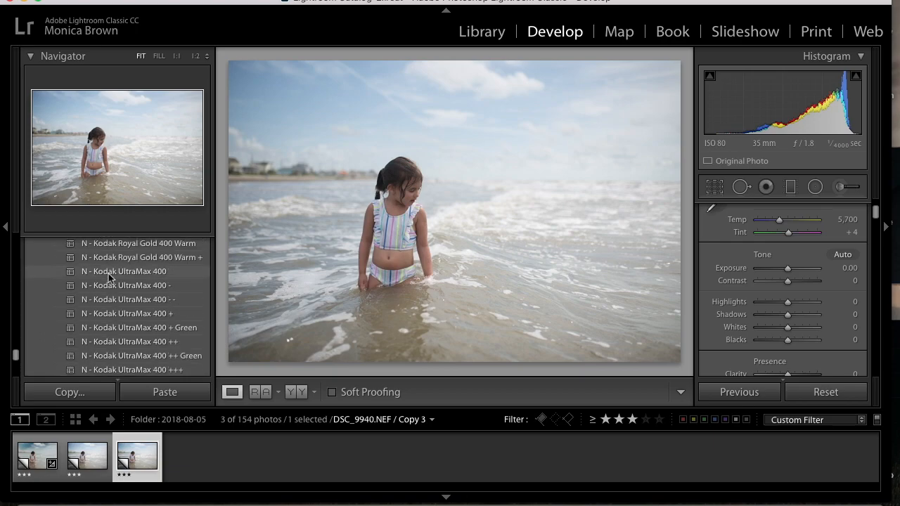
scroll(108, 278, "up", 10)
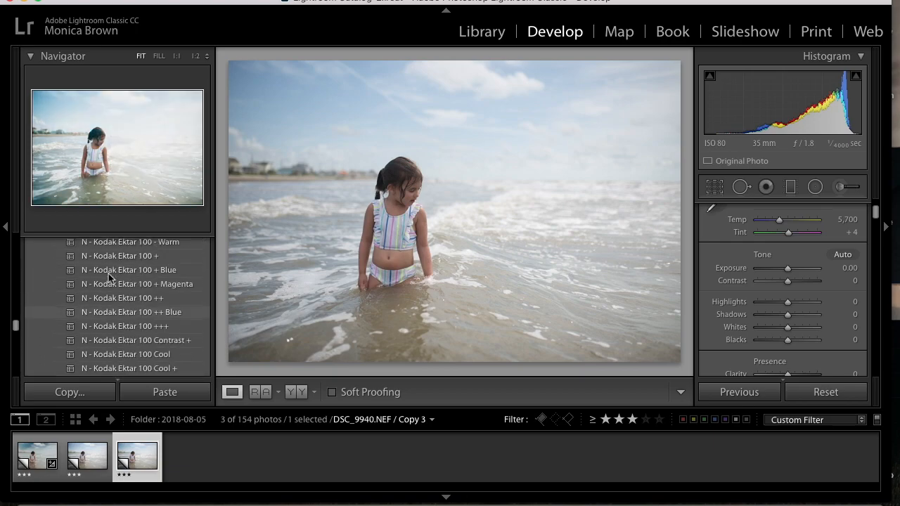
scroll(108, 274, "up", 10)
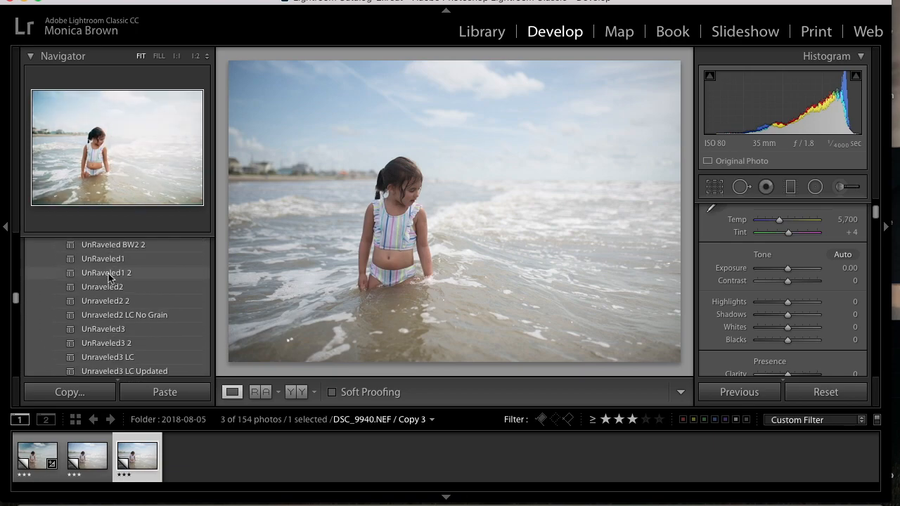
scroll(109, 273, "up", 10)
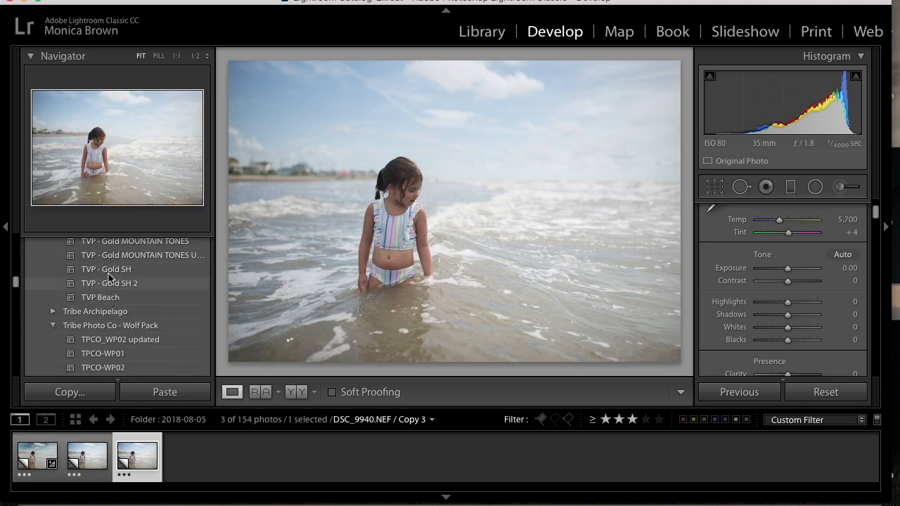
scroll(108, 277, "up", 3)
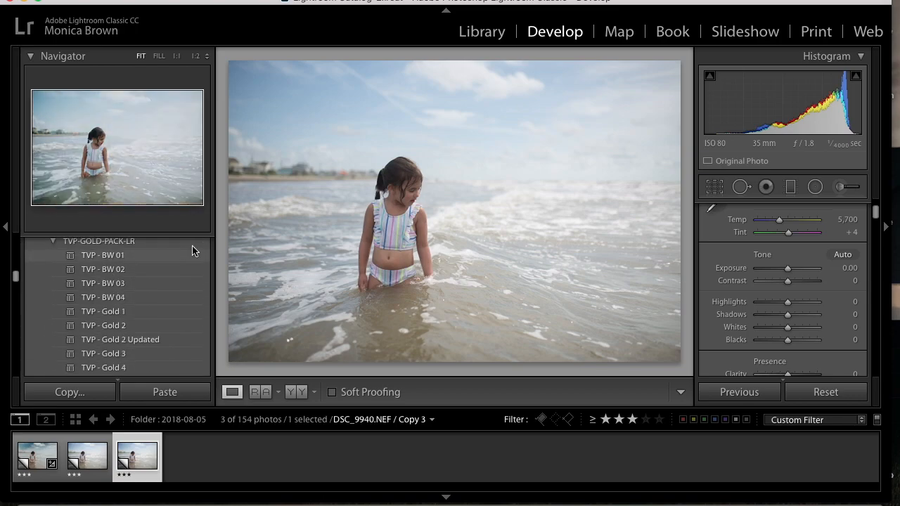
scroll(153, 278, "down", 3)
scroll(157, 279, "down", 1)
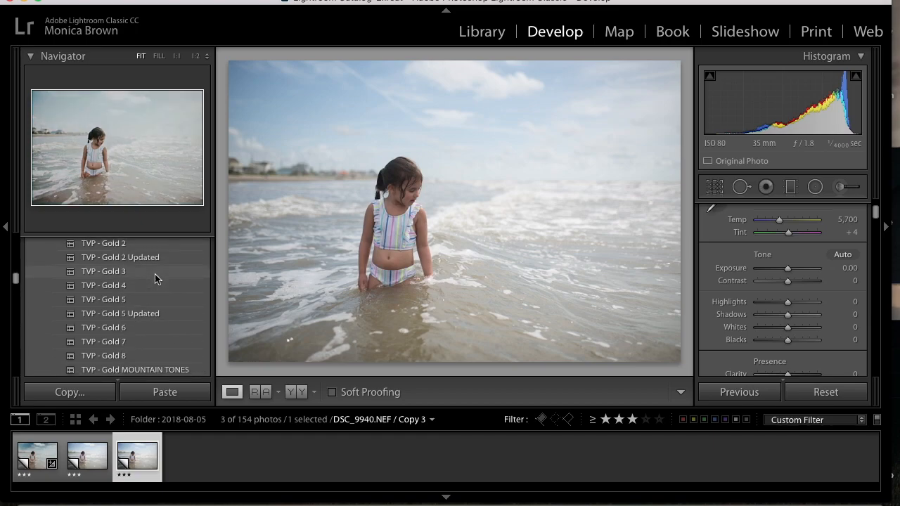
scroll(203, 285, "down", 3)
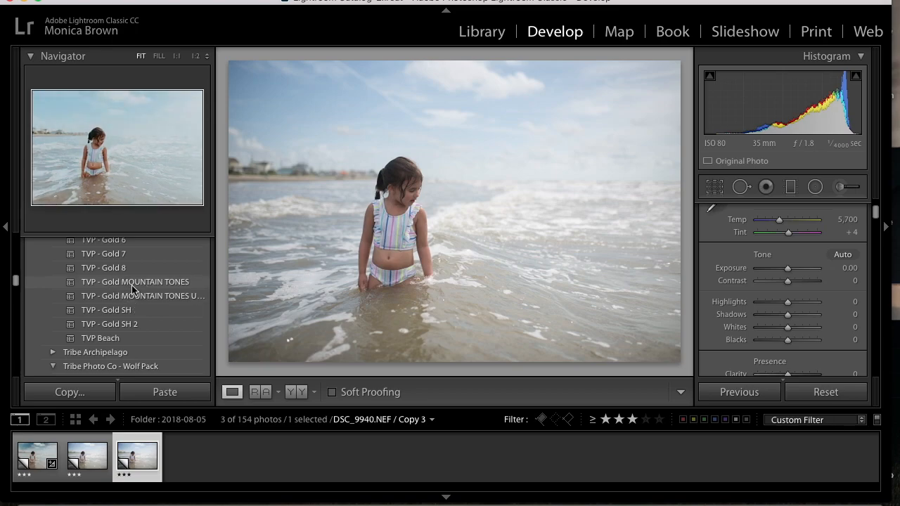
scroll(133, 288, "up", 5)
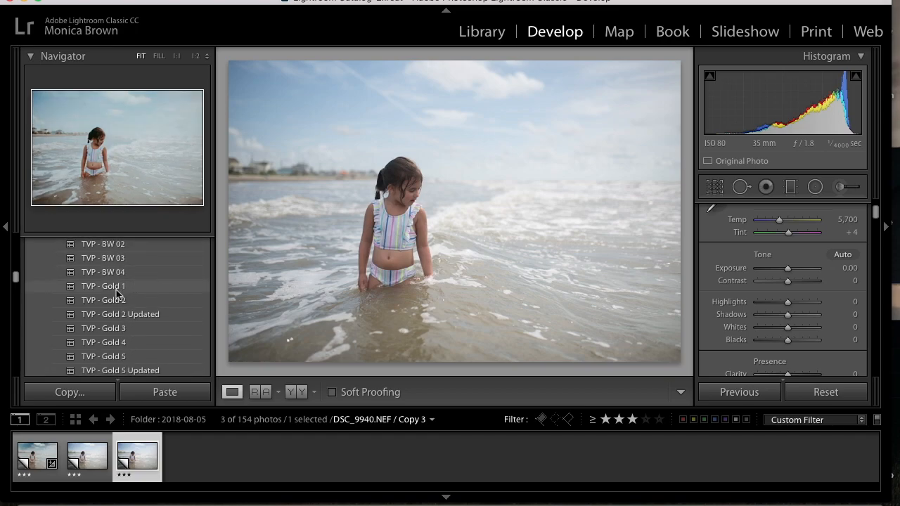
left_click(114, 287)
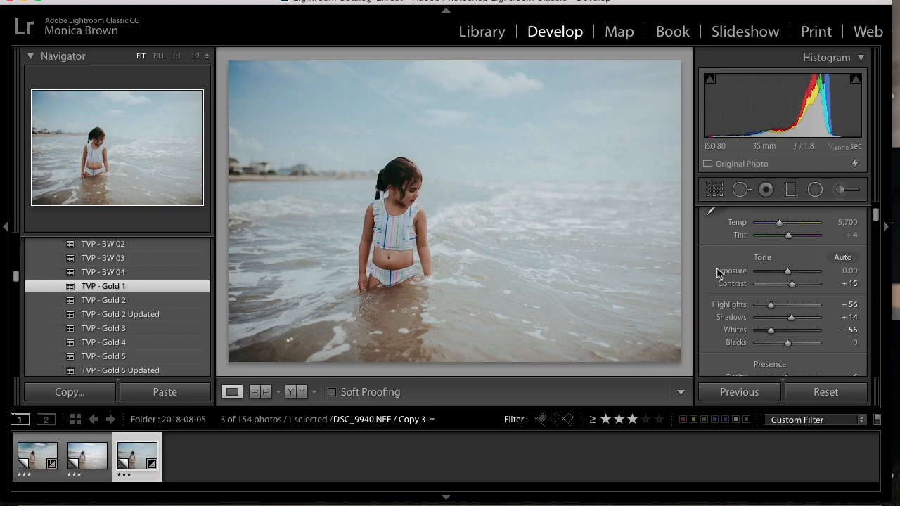
Reset the grain amount in the photo's effects settings to 0
scroll(728, 246, "down", 15)
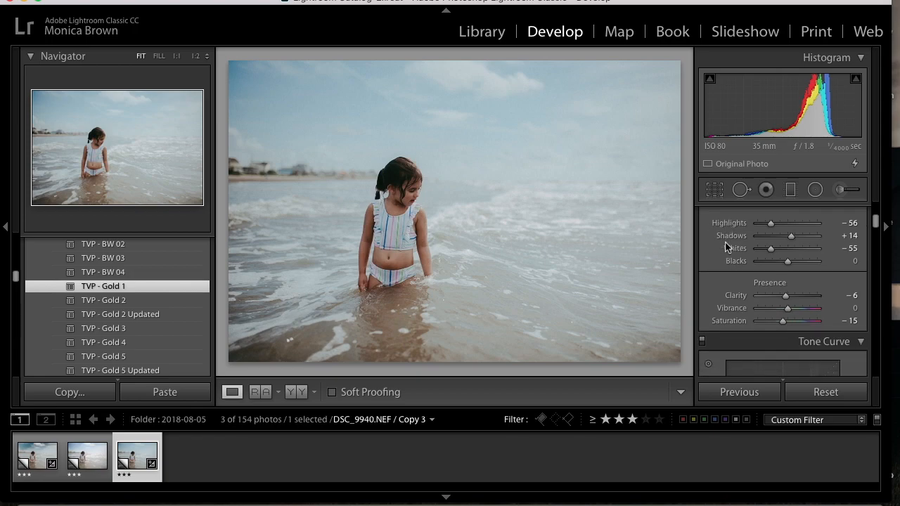
scroll(728, 246, "down", 20)
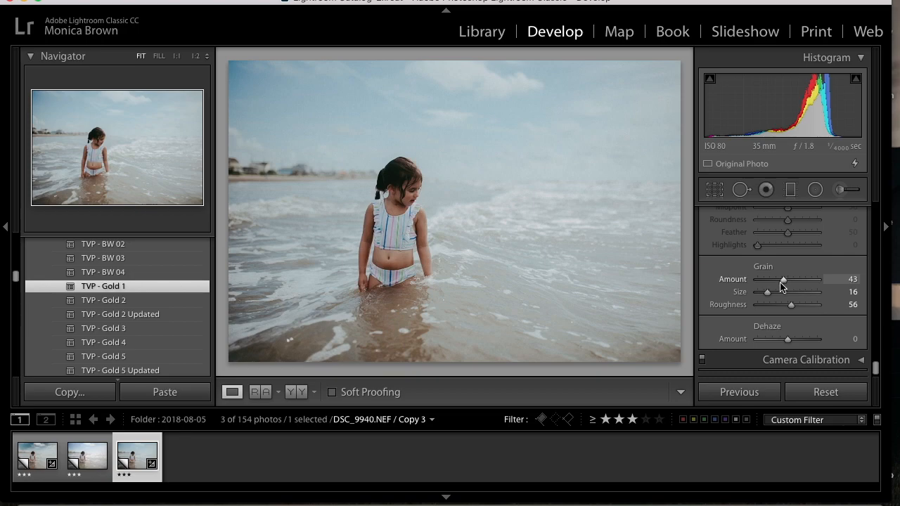
double_click(731, 284)
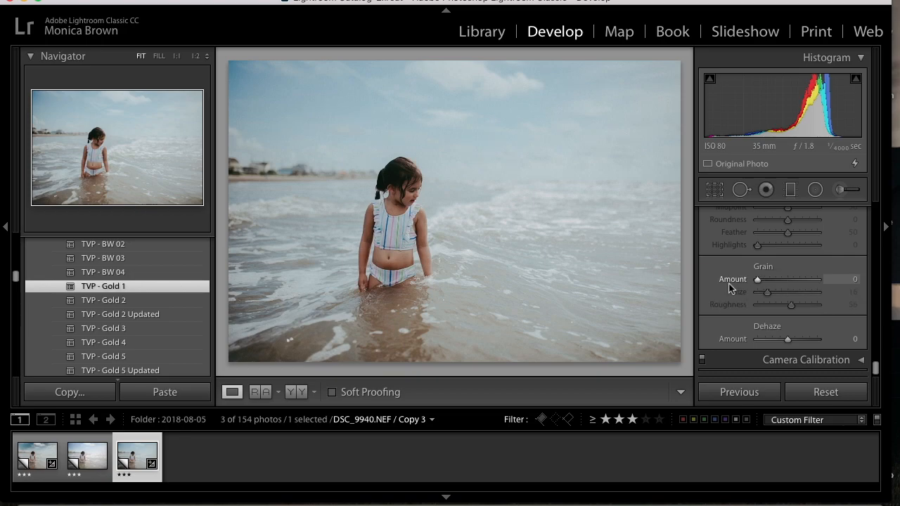
Enable lens profile corrections for the beach photo
scroll(729, 283, "up", 5)
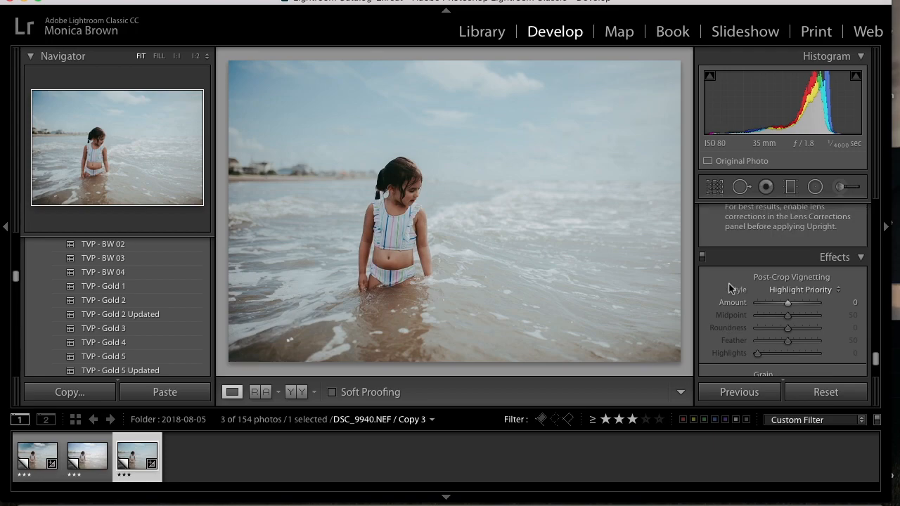
scroll(729, 283, "up", 5)
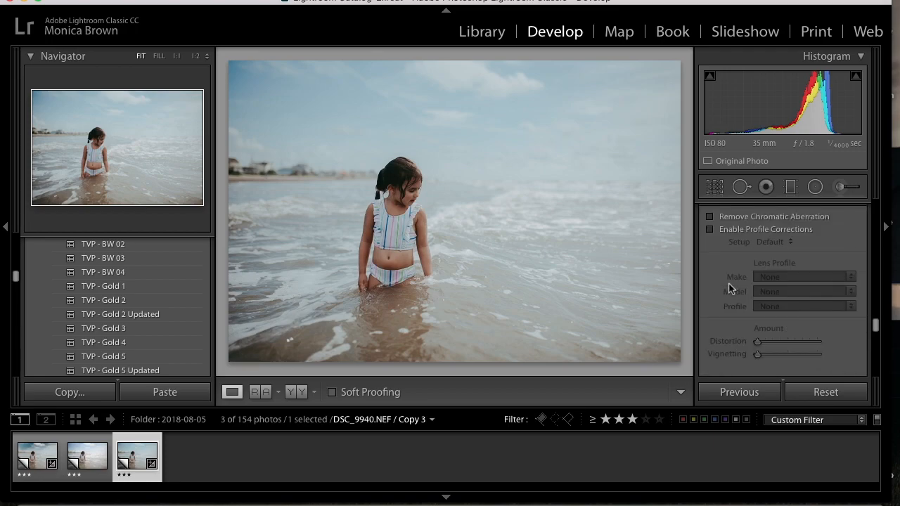
scroll(728, 283, "up", 2)
left_click(711, 277)
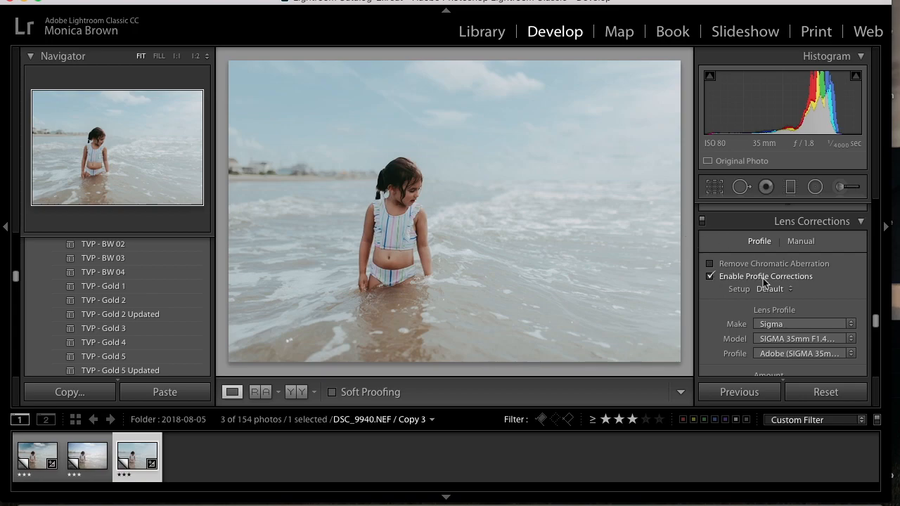
scroll(765, 282, "up", 3)
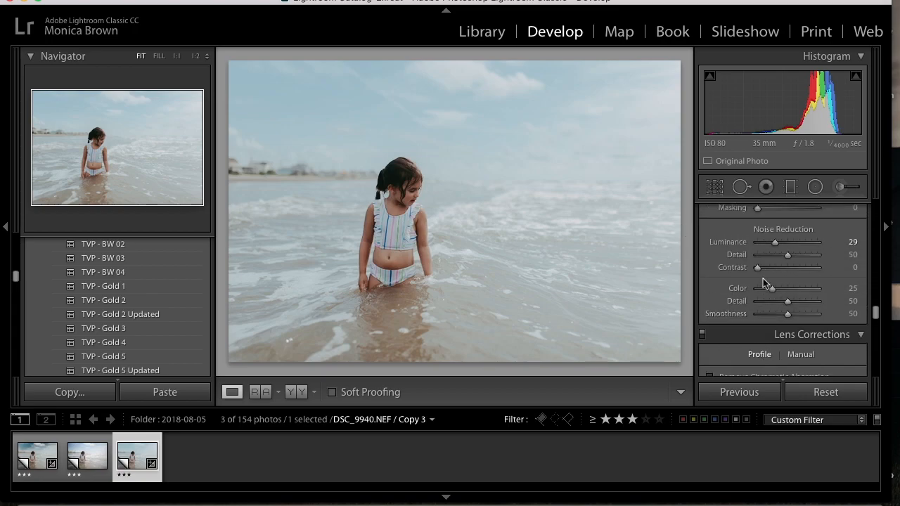
Set the photo's basic adjustments to temperature 5,987, highlights −79, exposure −0.10 and shadows +38
scroll(764, 278, "up", 10)
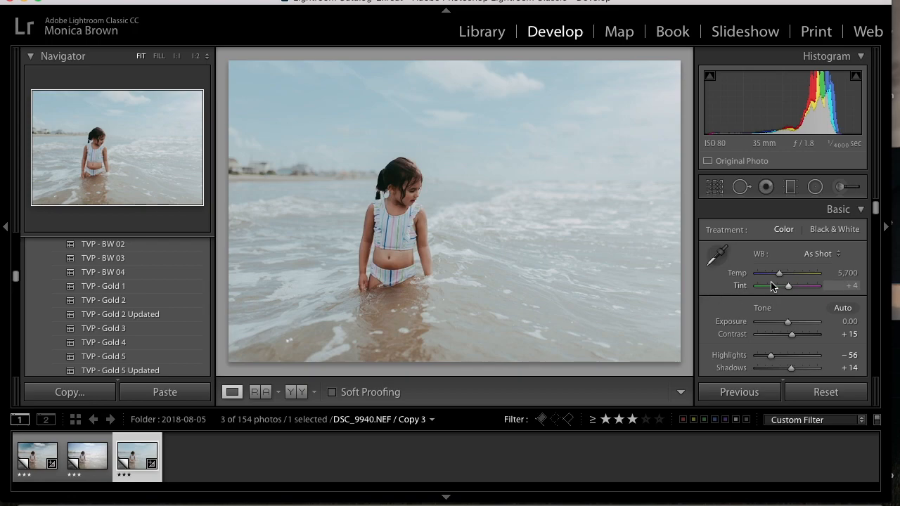
left_click_drag(781, 277, 784, 276)
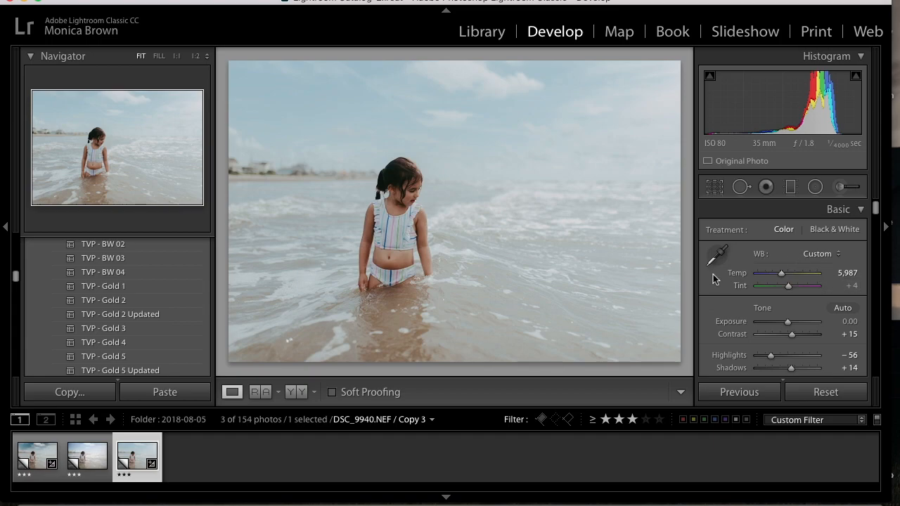
scroll(712, 337, "down", 3)
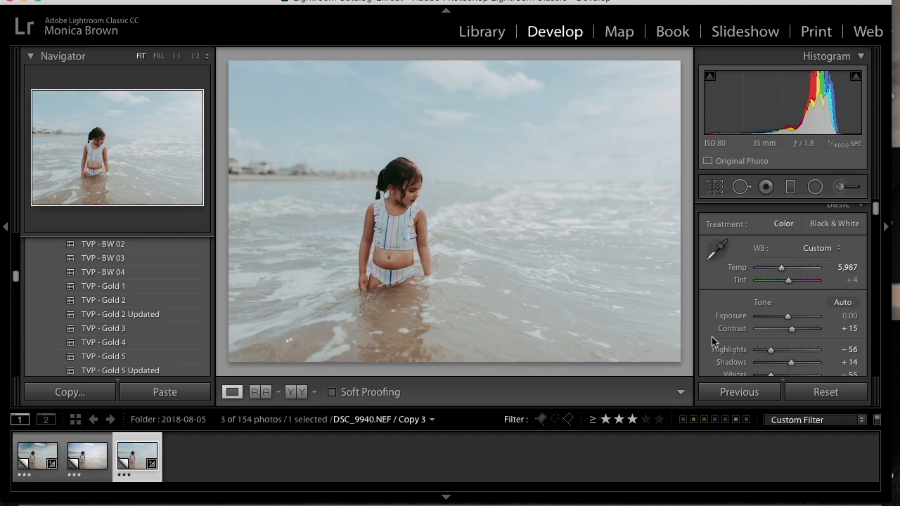
left_click_drag(771, 276, 764, 276)
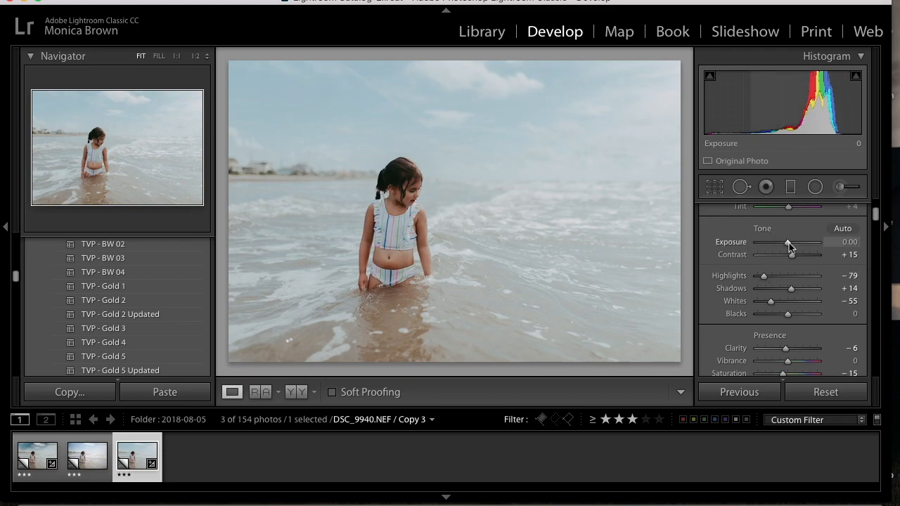
left_click_drag(788, 242, 788, 244)
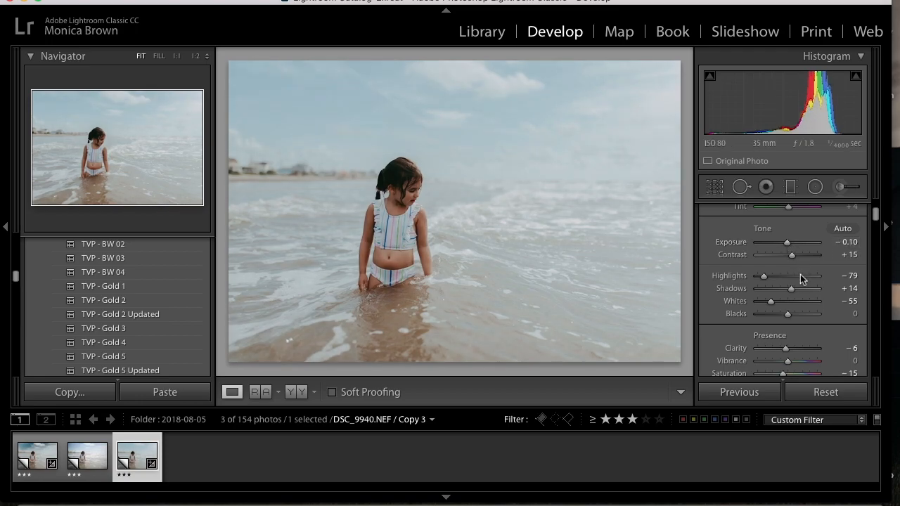
left_click_drag(800, 288, 799, 289)
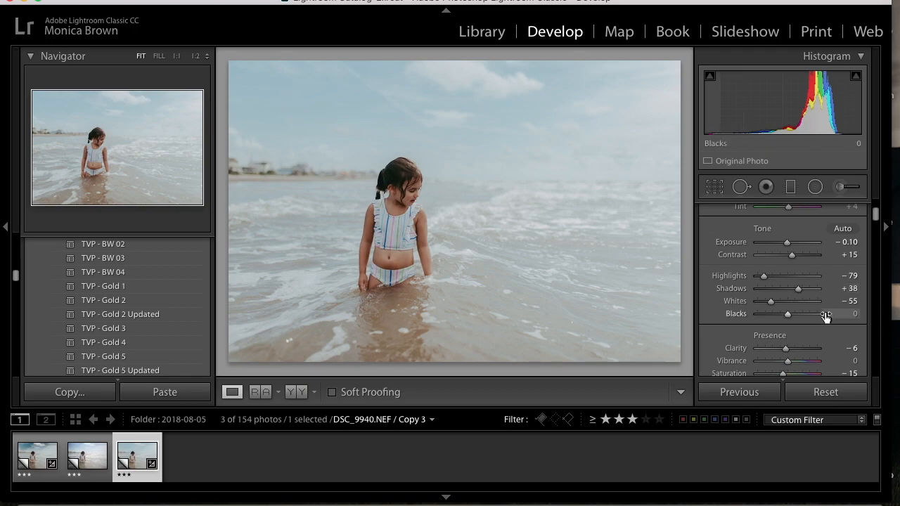
Adjust the yellow colour range to hue −31, saturation −38 and luminance −69
scroll(841, 351, "down", 10)
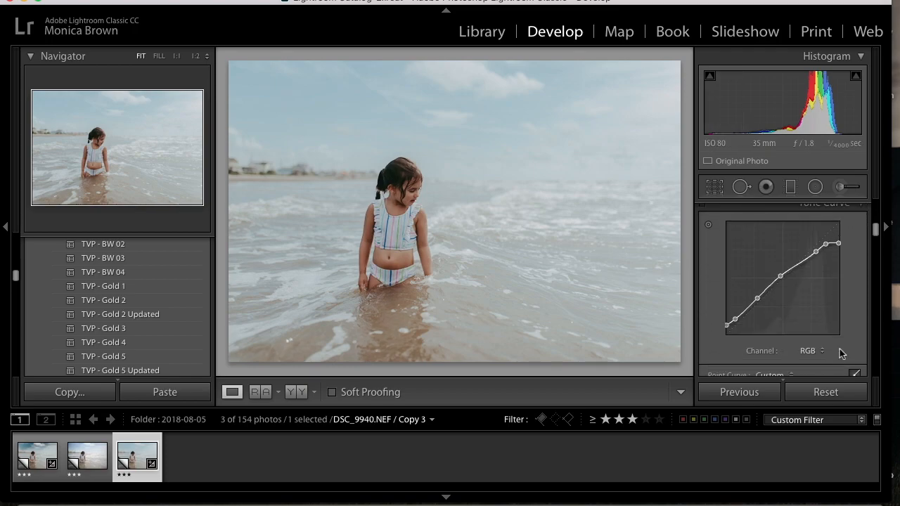
scroll(841, 351, "down", 4)
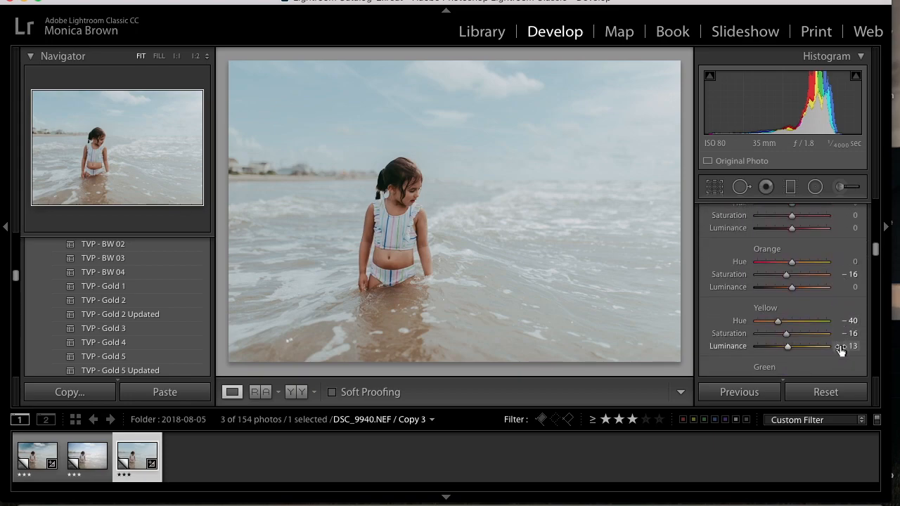
scroll(841, 351, "down", 2)
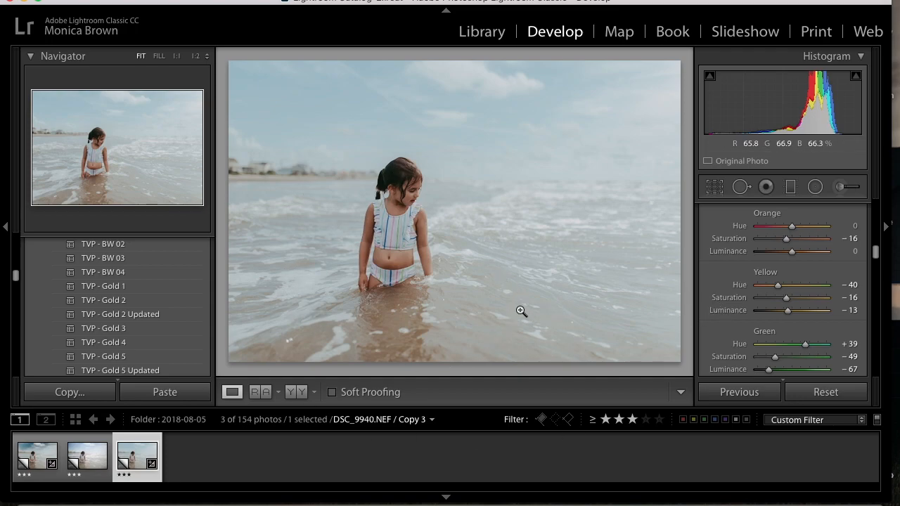
scroll(727, 264, "up", 1)
scroll(727, 263, "up", 2)
scroll(727, 263, "down", 4)
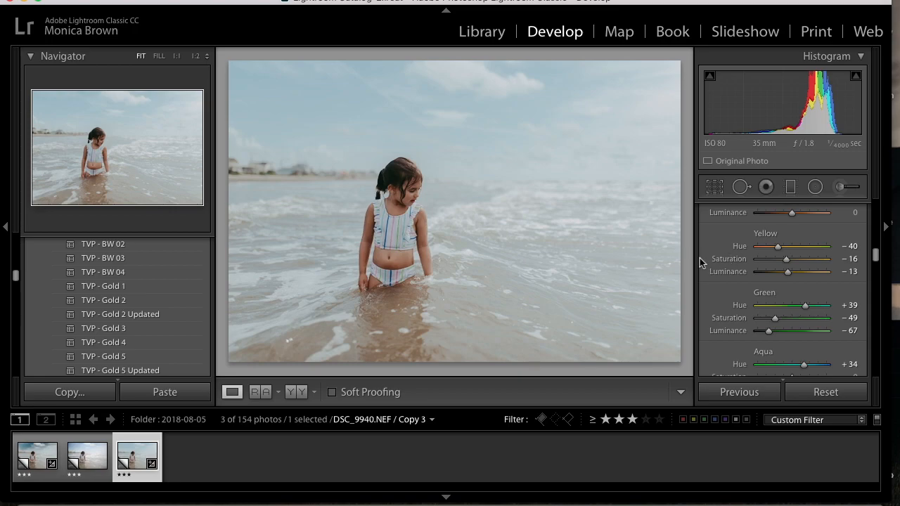
left_click(772, 275)
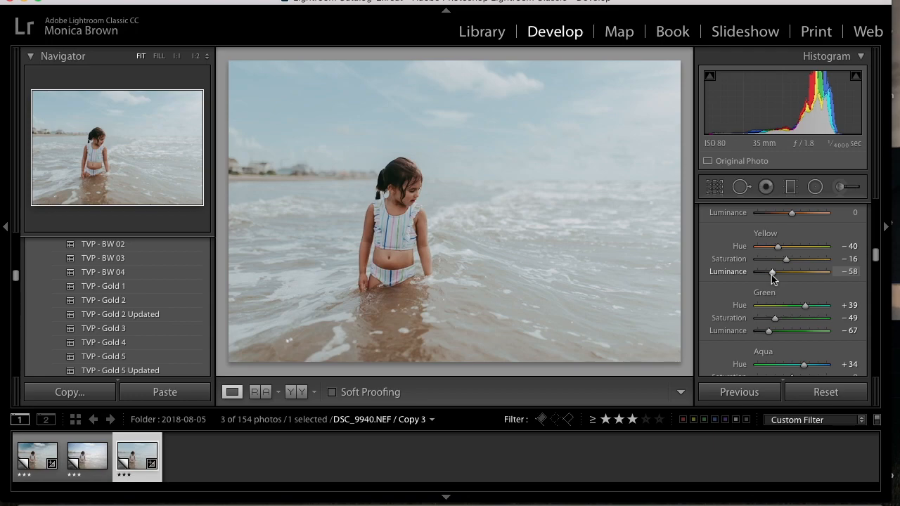
left_click_drag(771, 277, 768, 276)
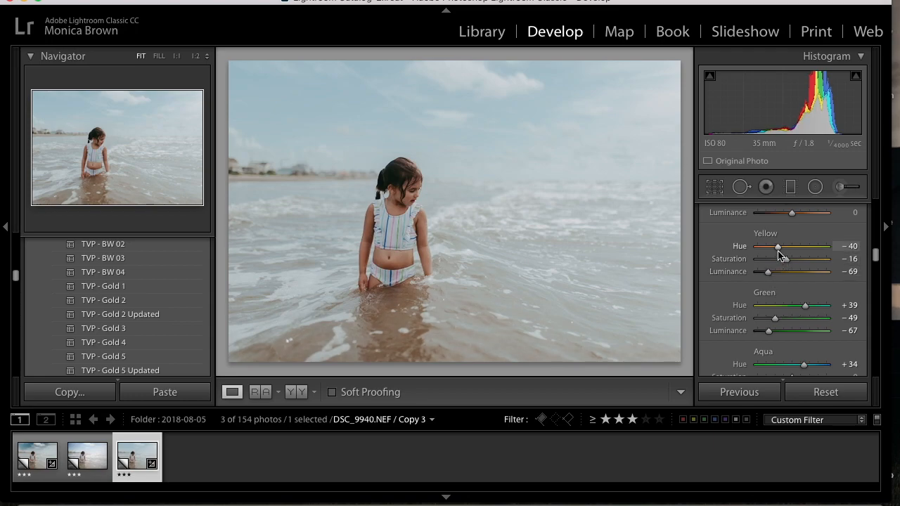
left_click_drag(778, 253, 780, 262)
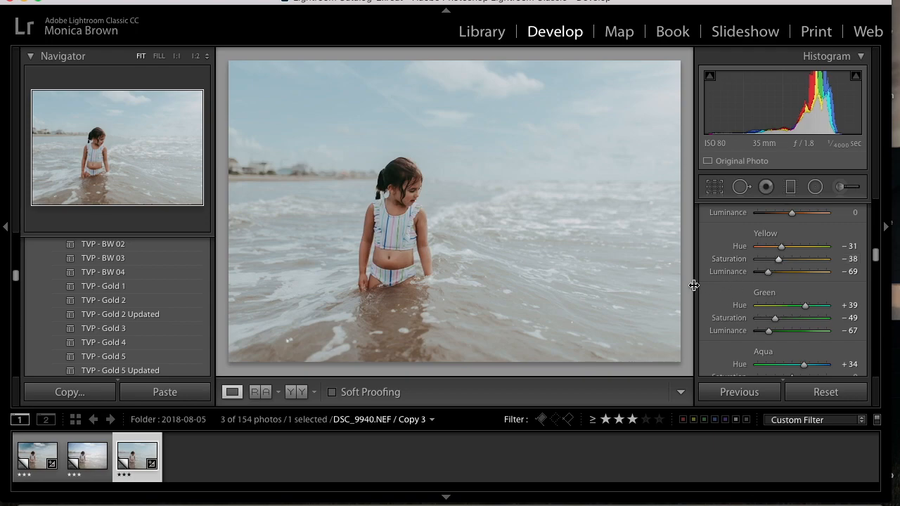
Lower the sharpening amount in the photo's detail settings
scroll(710, 281, "up", 2)
scroll(709, 282, "down", 10)
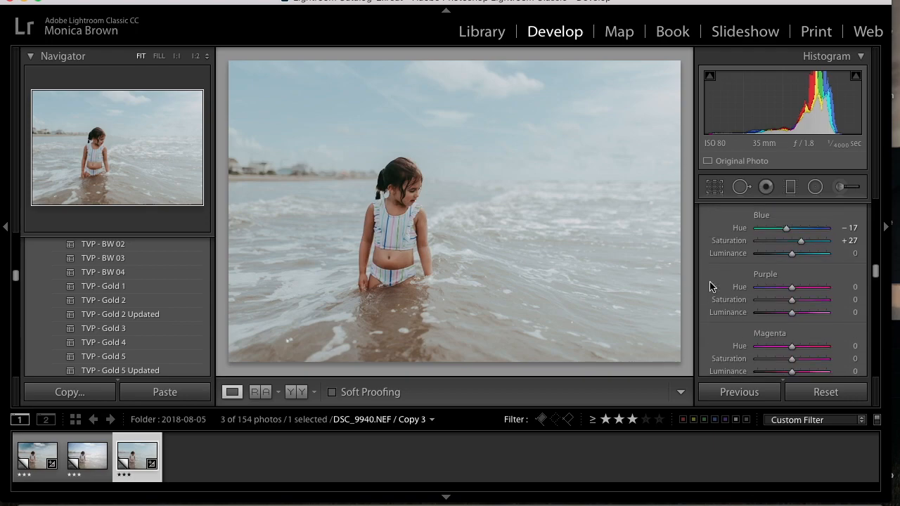
scroll(710, 281, "down", 8)
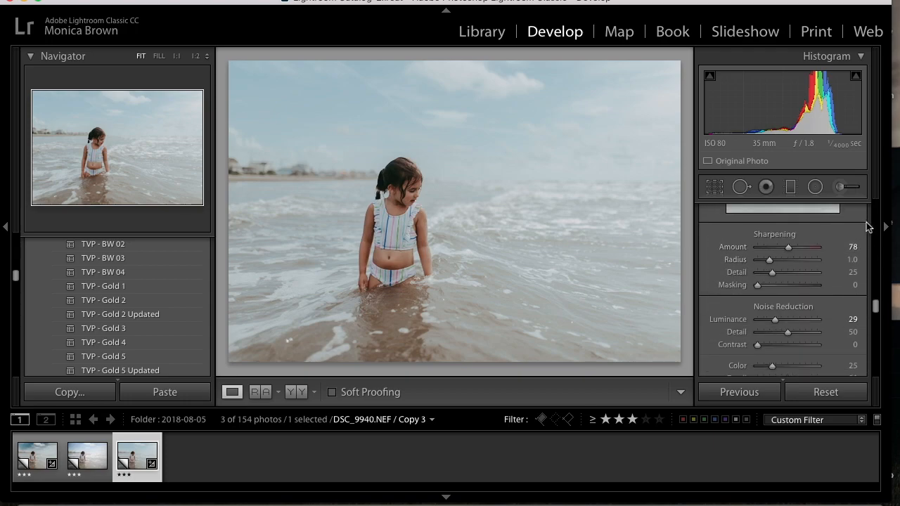
left_click_drag(790, 248, 778, 250)
scroll(717, 245, "down", 8)
scroll(717, 245, "down", 6)
Darken the blues to luminance −76, using the first edited copy in the filmstrip as the reference
scroll(717, 241, "up", 10)
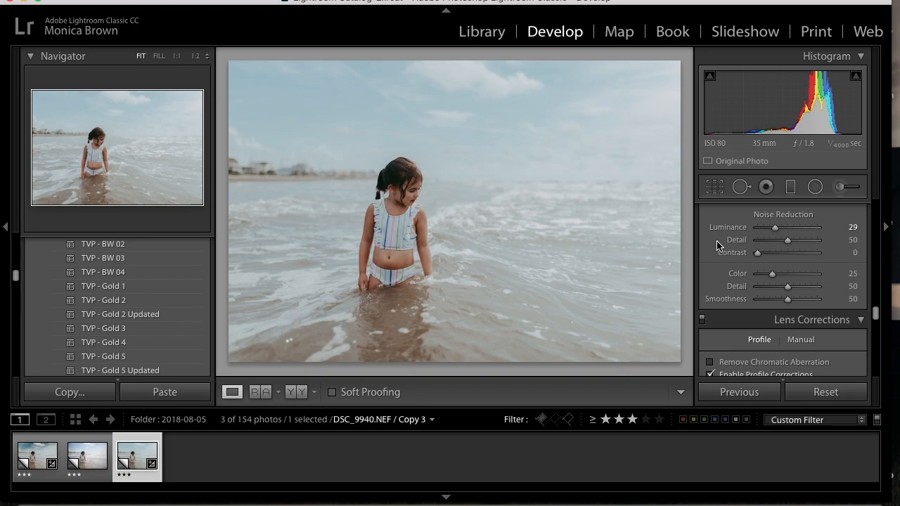
scroll(717, 241, "up", 10)
scroll(717, 241, "down", 2)
scroll(717, 241, "down", 8)
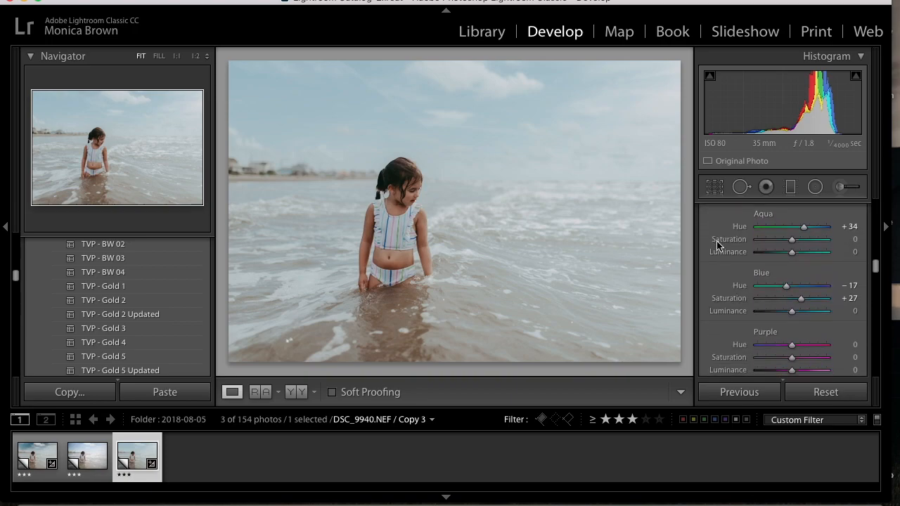
scroll(716, 241, "up", 2)
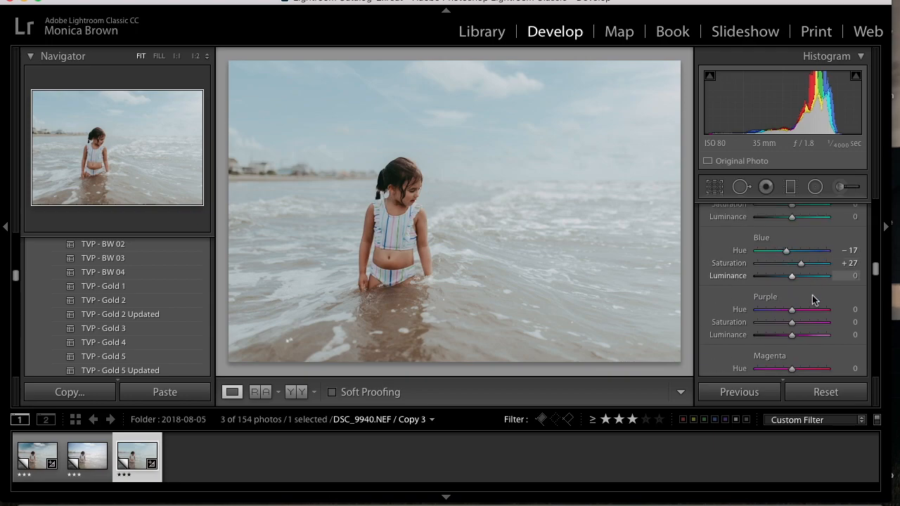
left_click_drag(783, 276, 756, 282)
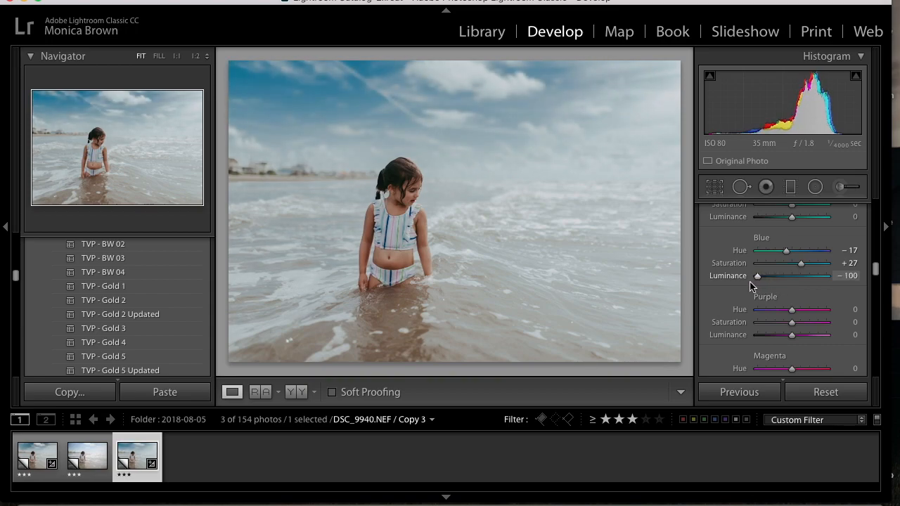
mouse_move(750, 281)
left_mouse_down()
mouse_move(764, 282)
mouse_move(755, 283)
left_mouse_up()
left_click_drag(755, 284, 758, 284)
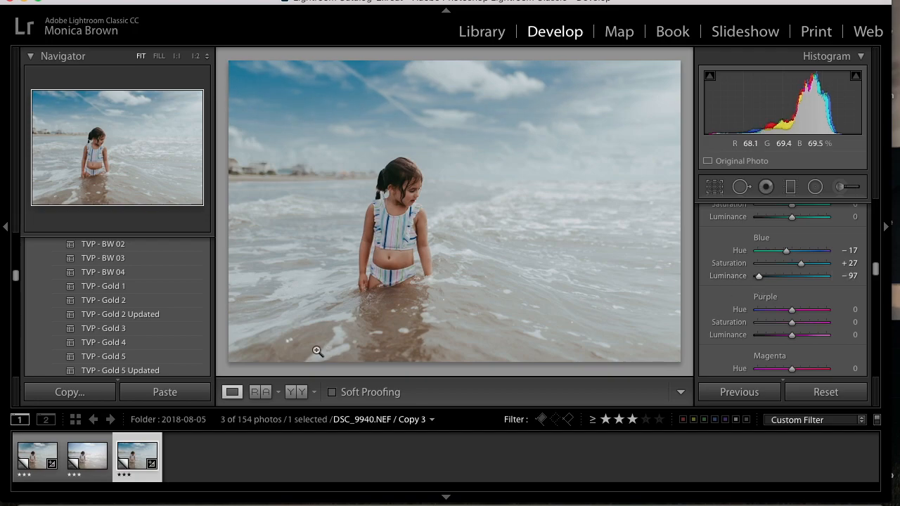
left_click(28, 474)
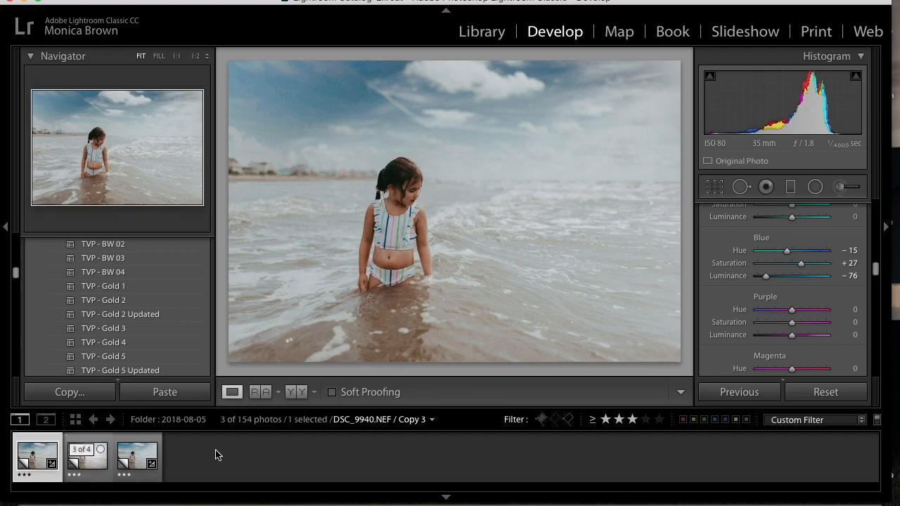
left_click(153, 476)
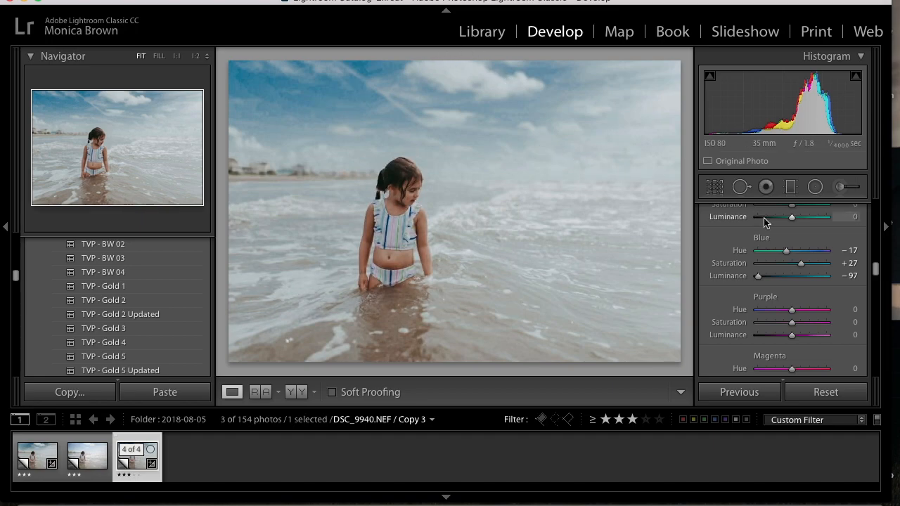
left_click(767, 276)
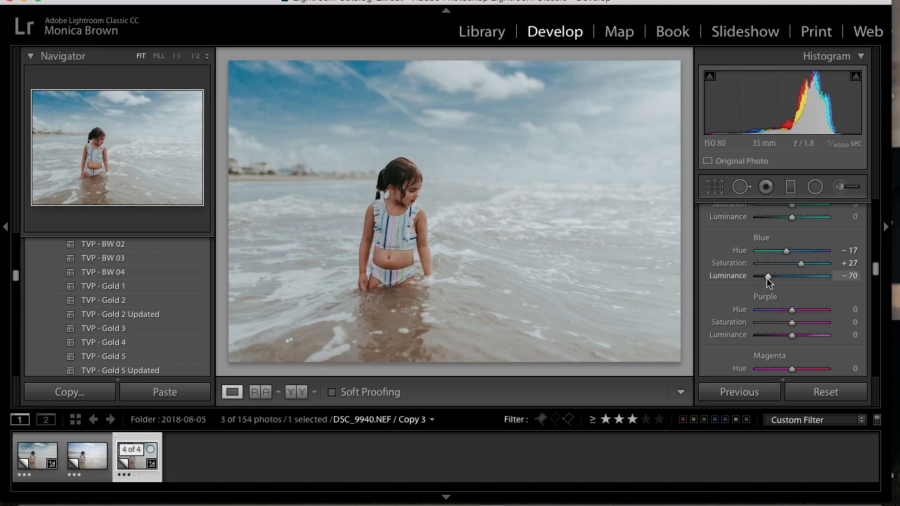
left_click_drag(767, 278, 765, 278)
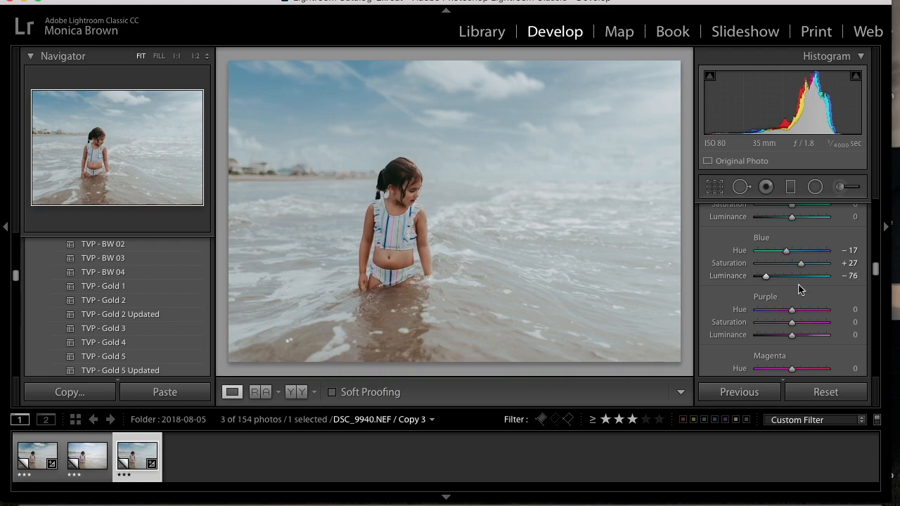
Add a graduated filter with the RAD SKY effect, running vertically from the photo's upper edge down to about the child's waist
scroll(799, 289, "up", 2)
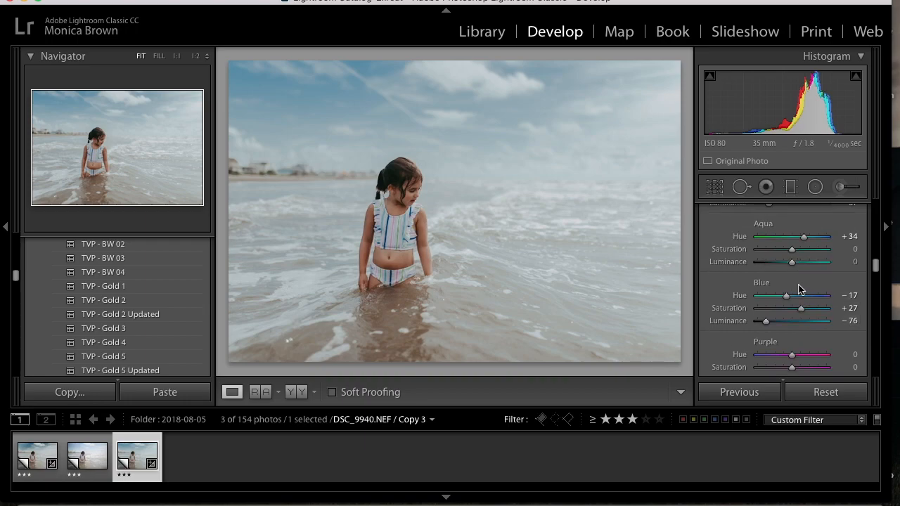
scroll(799, 289, "up", 5)
scroll(800, 289, "up", 20)
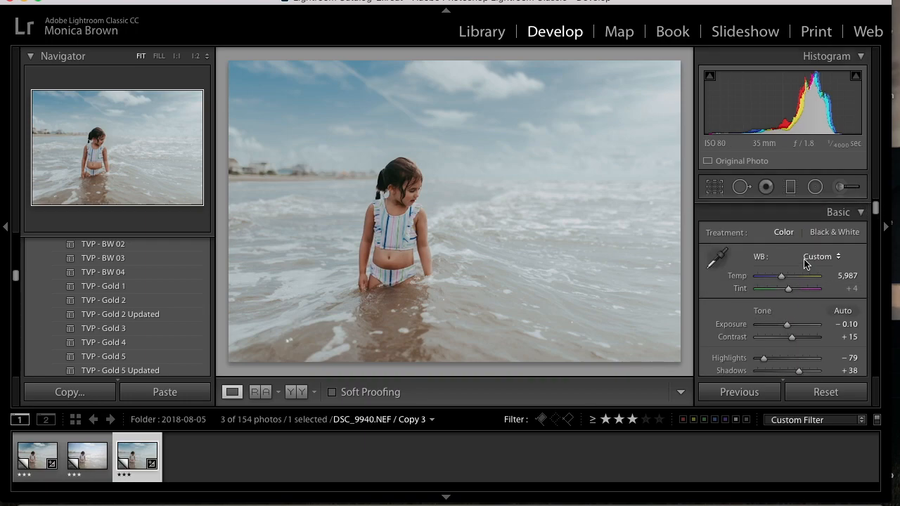
left_click(791, 188)
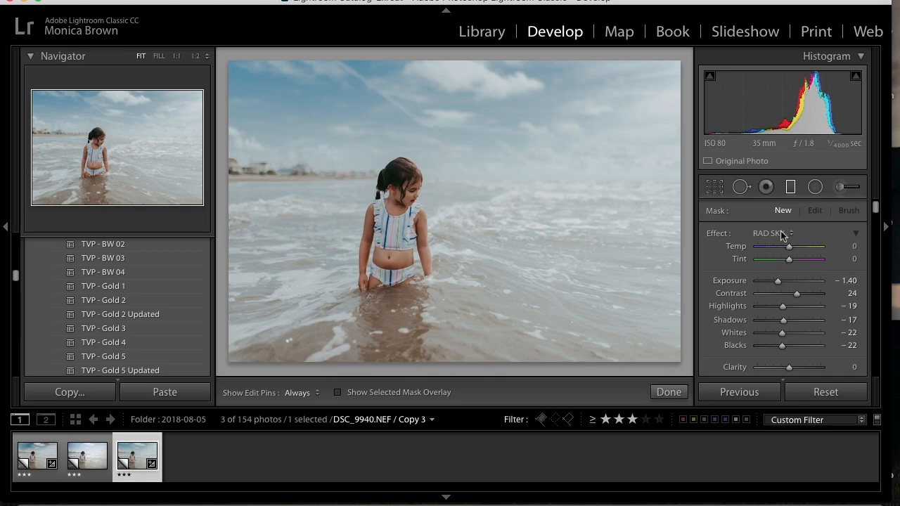
left_click_drag(483, 56, 482, 242)
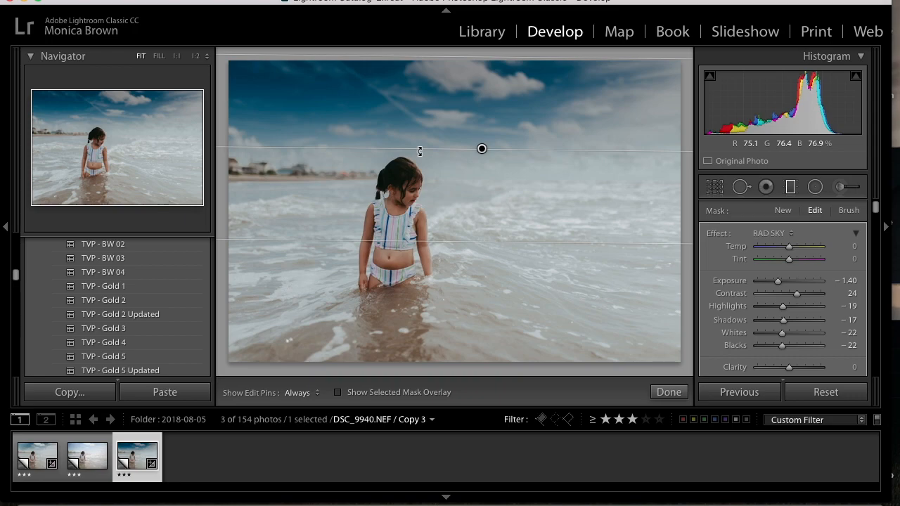
Apply a Luminance range mask to the sky's graduated filter with its range set to 43/84
scroll(784, 294, "down", 3)
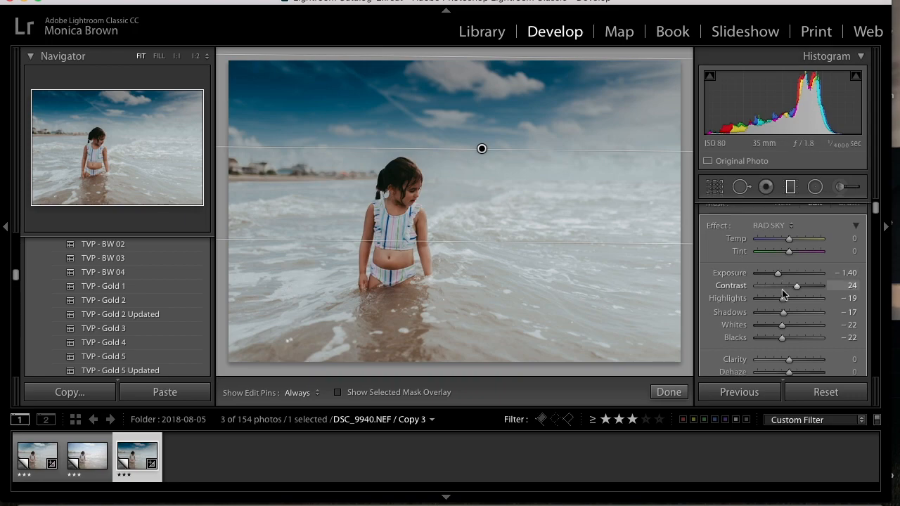
scroll(784, 294, "down", 5)
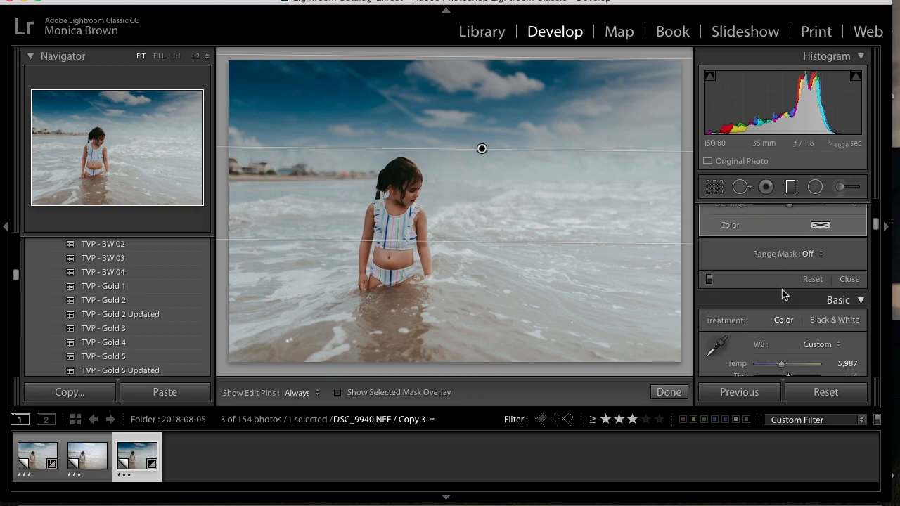
scroll(782, 294, "down", 2)
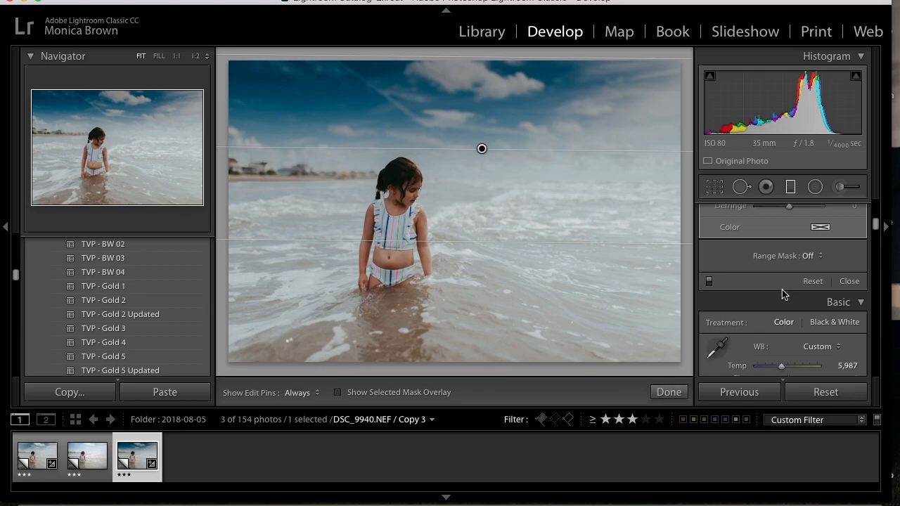
left_click(811, 256)
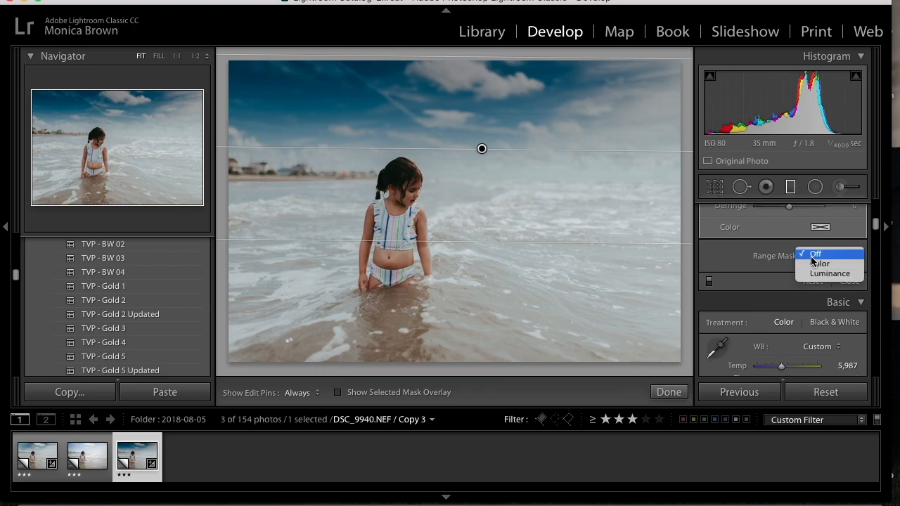
left_click(818, 277)
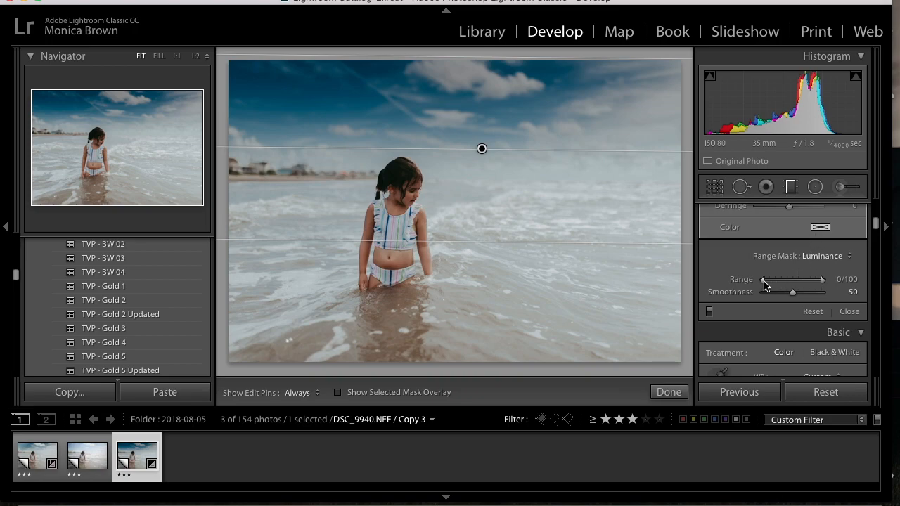
left_click_drag(764, 281, 819, 283)
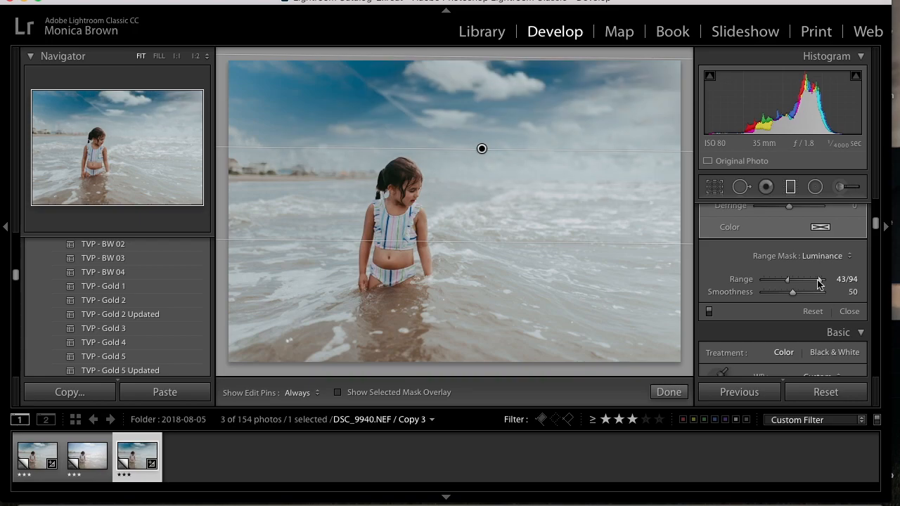
left_click_drag(819, 283, 813, 283)
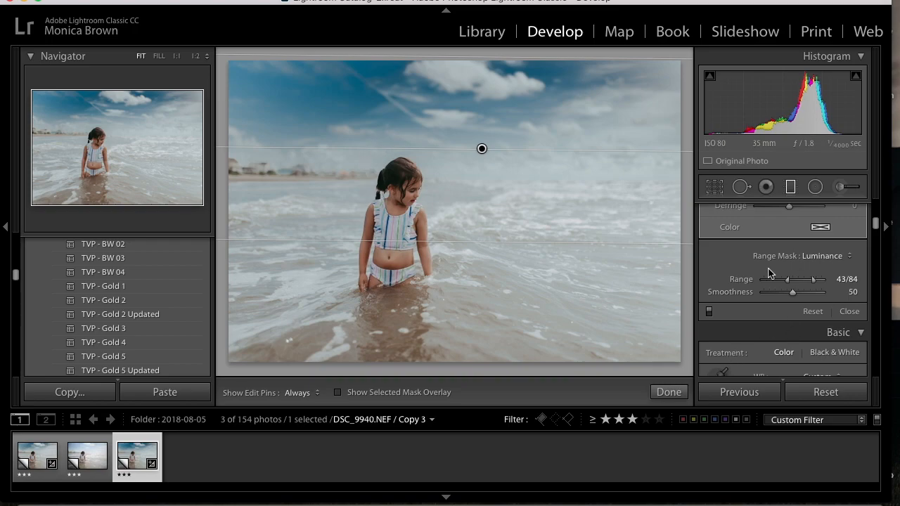
Finish editing the graduated filter and compare the third copy with the first edited copy
scroll(725, 257, "up", 2)
scroll(725, 257, "down", 2)
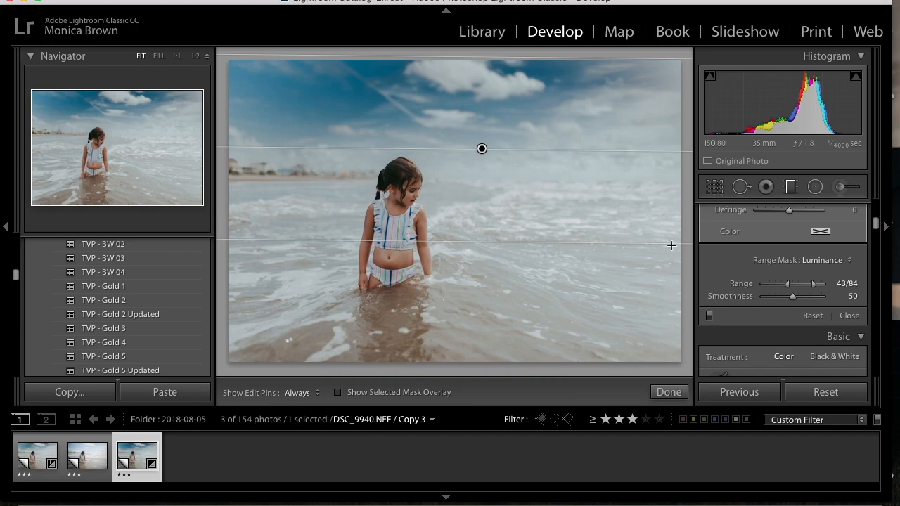
left_click(668, 394)
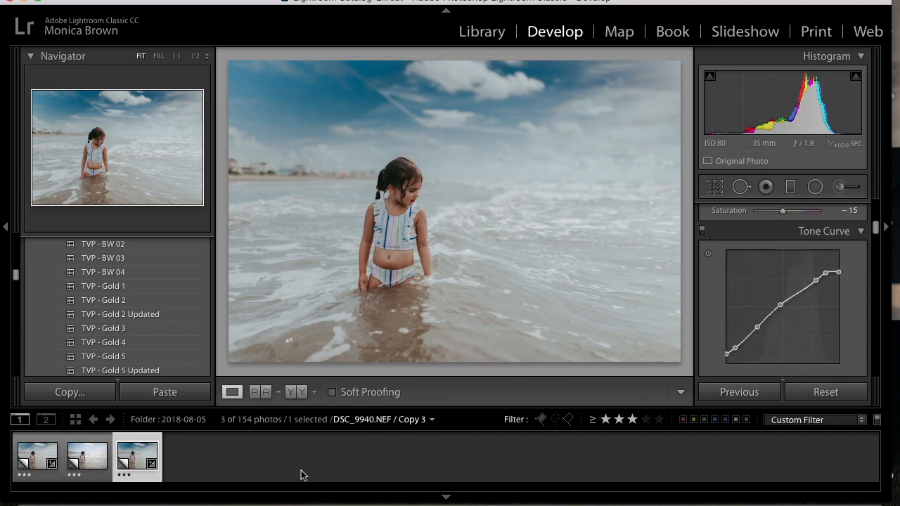
left_click(45, 476)
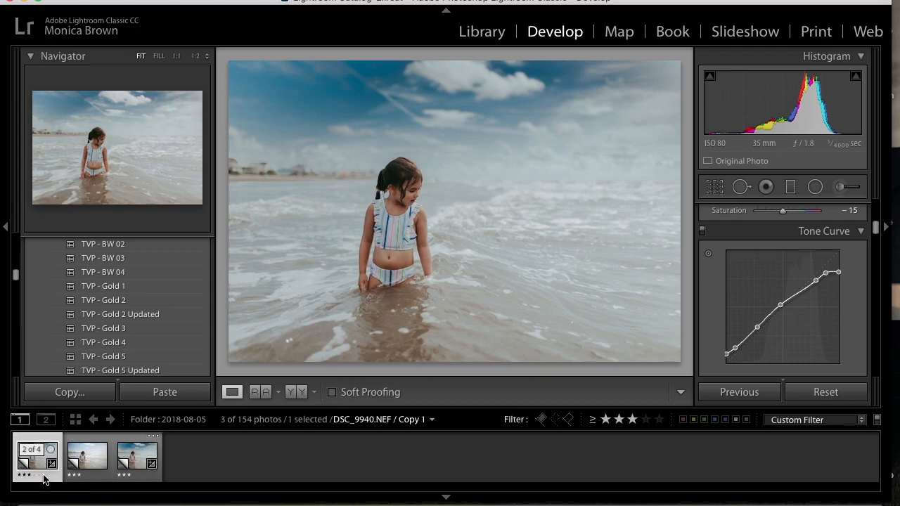
left_click(144, 478)
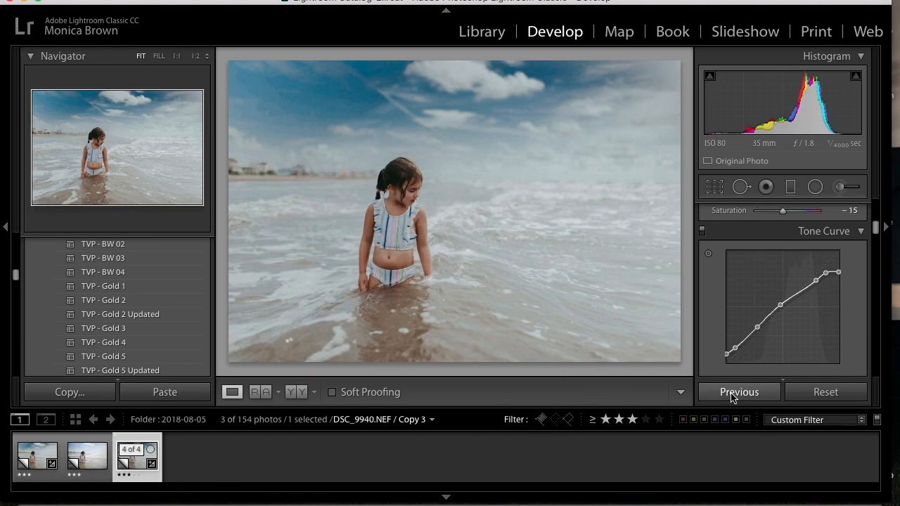
Lower the third copy's highlights to −100 and set its exposure to −0.05
scroll(736, 291, "up", 5)
scroll(736, 291, "down", 1)
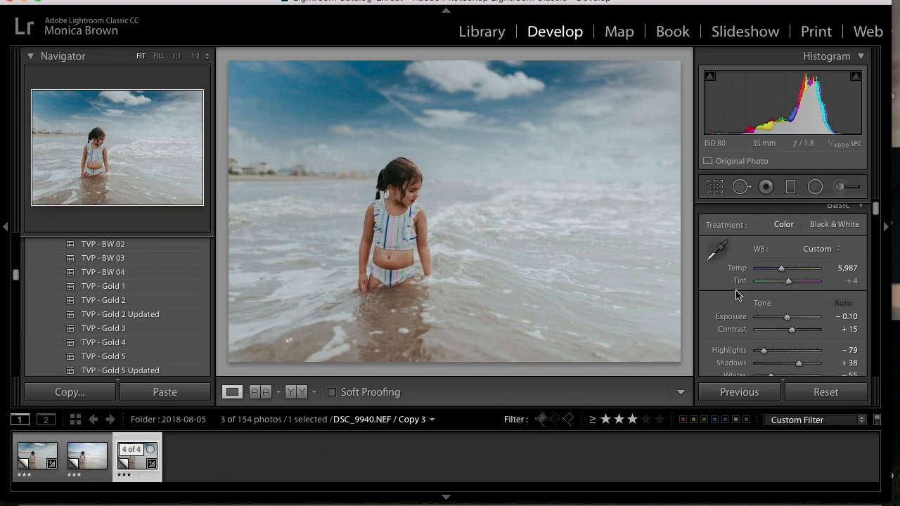
left_click_drag(768, 357, 744, 359)
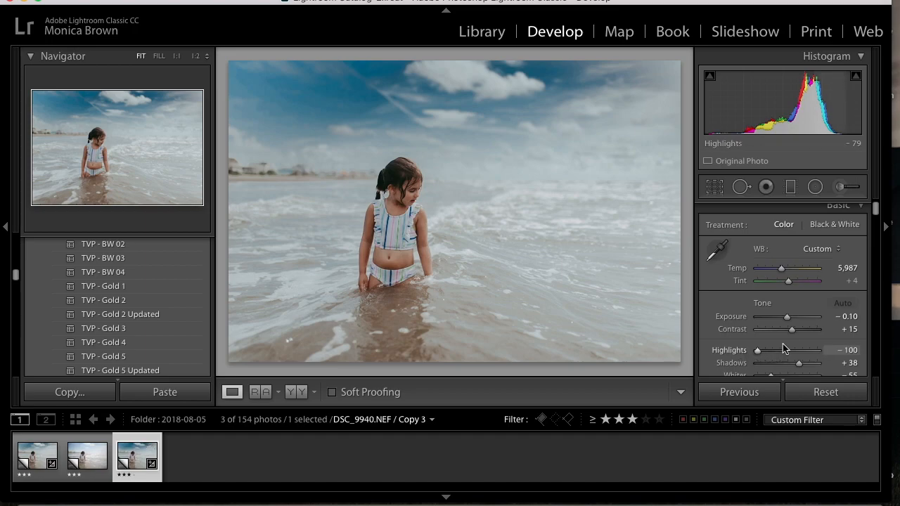
left_click_drag(790, 318, 787, 320)
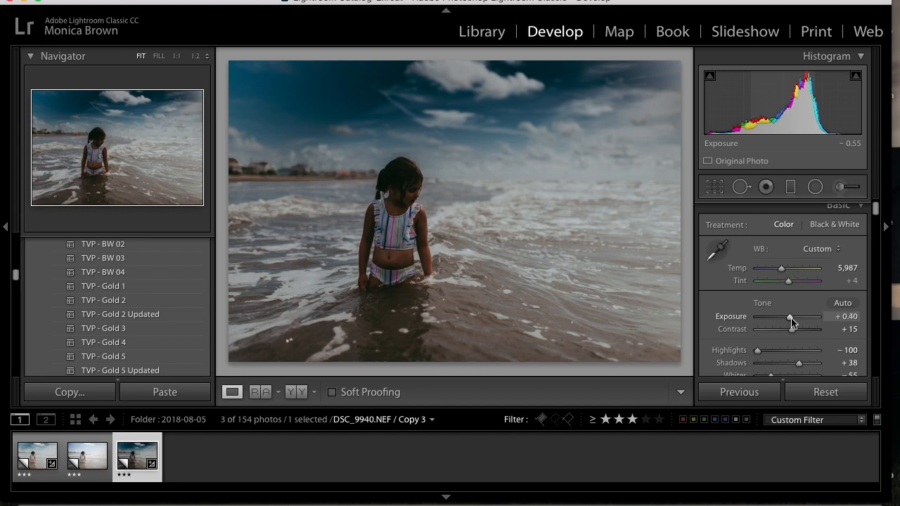
double_click(788, 318)
left_click_drag(789, 318, 789, 321)
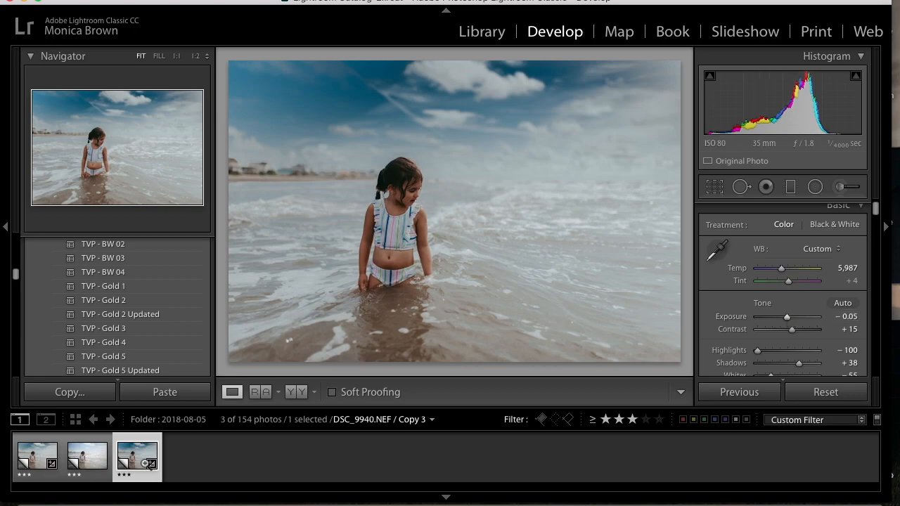
Compare the three copies in the filmstrip, and lower the third copy's whites to −86
left_click(49, 475)
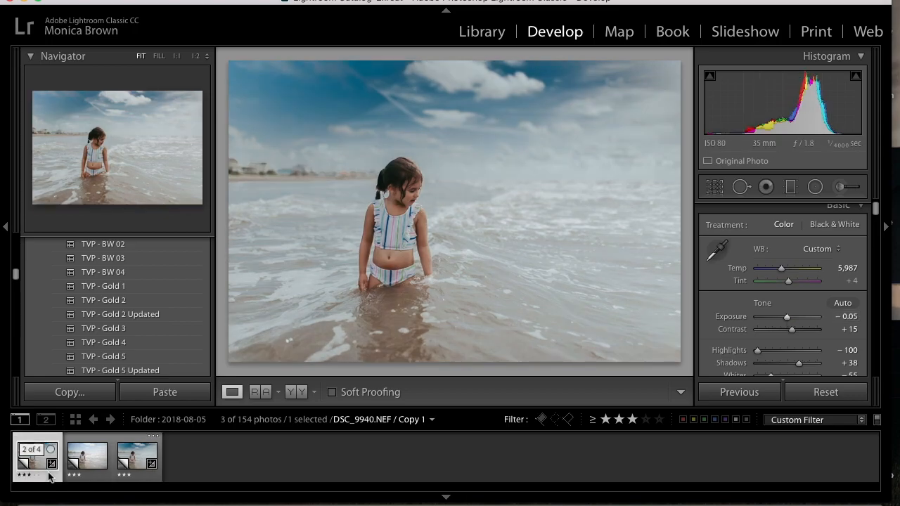
left_click(94, 475)
left_click(149, 477)
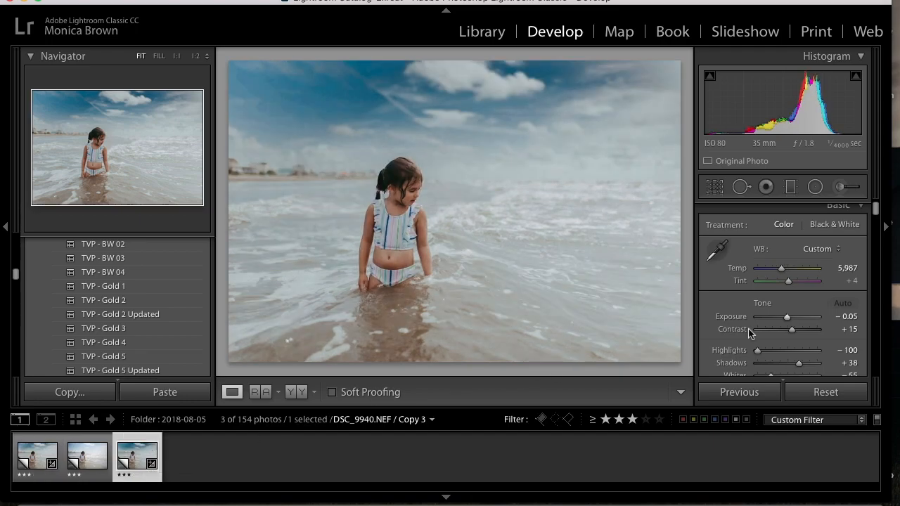
scroll(749, 332, "down", 1)
left_click_drag(767, 361, 760, 363)
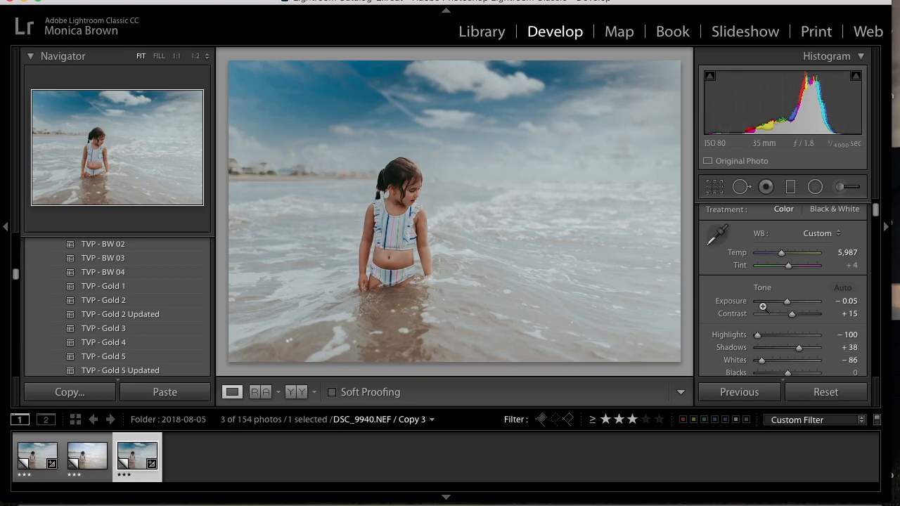
Review the third copy's develop adjustments, from the basic tone settings through the later sections and back
scroll(805, 373, "down", 2)
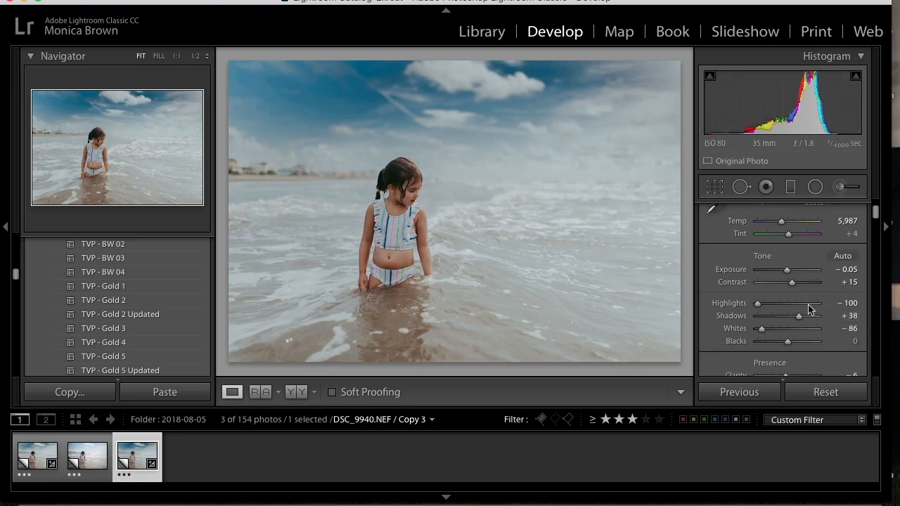
scroll(809, 309, "down", 15)
scroll(810, 303, "down", 20)
scroll(810, 302, "down", 15)
scroll(810, 302, "down", 15)
scroll(811, 302, "down", 8)
scroll(810, 303, "up", 20)
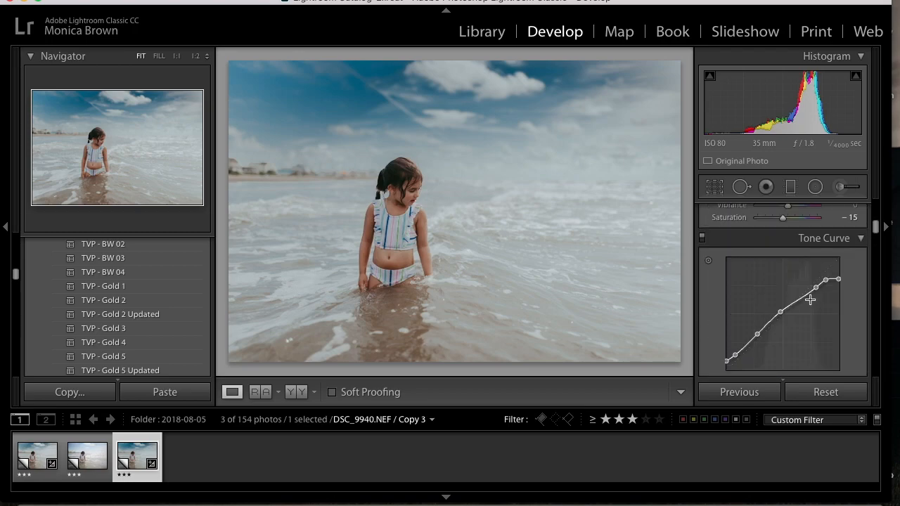
scroll(810, 299, "up", 10)
Warm the third copy to a temperature of 6,496 and set its exposure to −0.25, using the first edited copy as reference
left_click(47, 481)
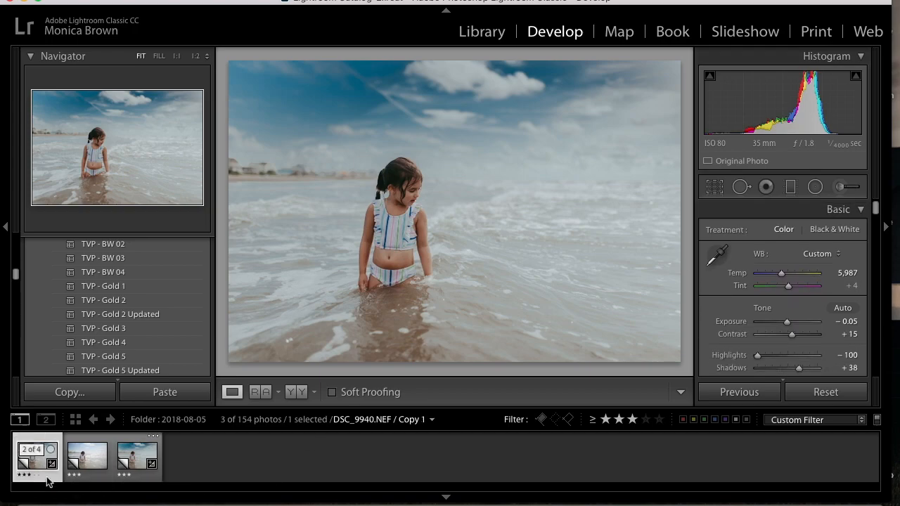
left_click(141, 479)
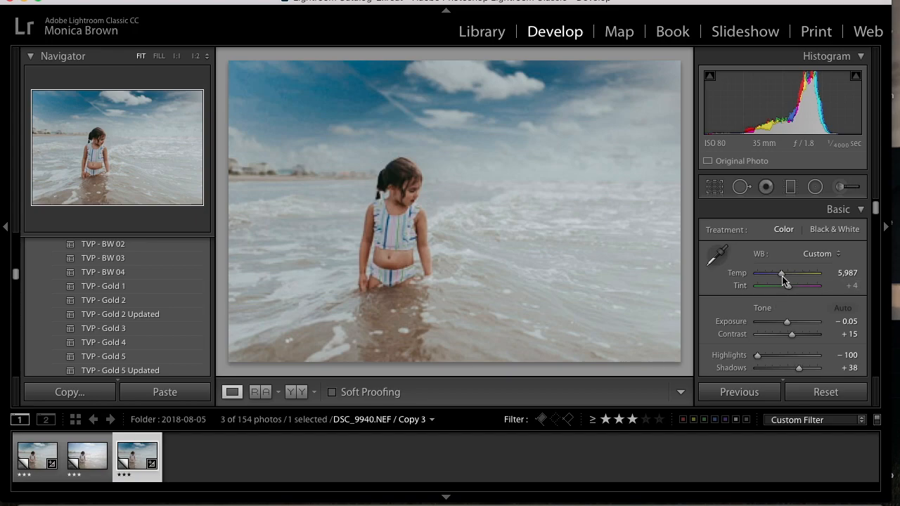
left_click_drag(783, 279, 787, 279)
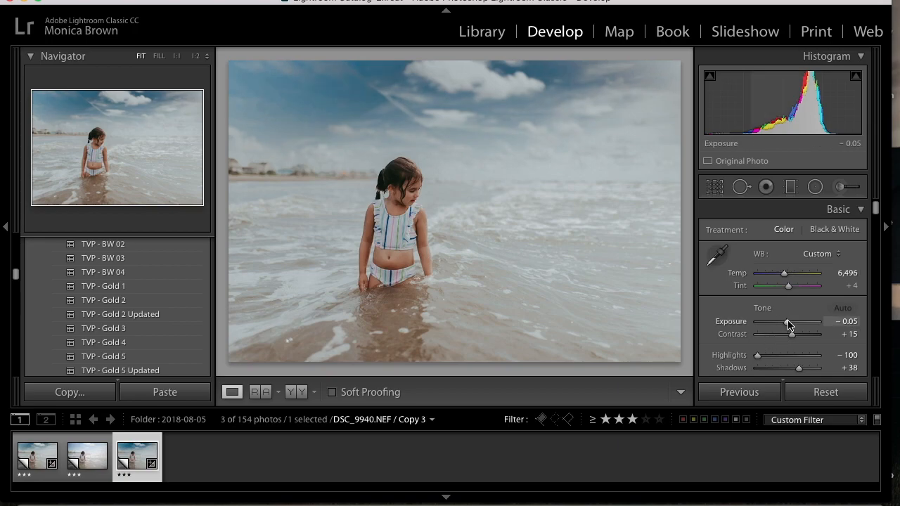
left_click_drag(787, 323, 783, 323)
left_click_drag(785, 326, 784, 324)
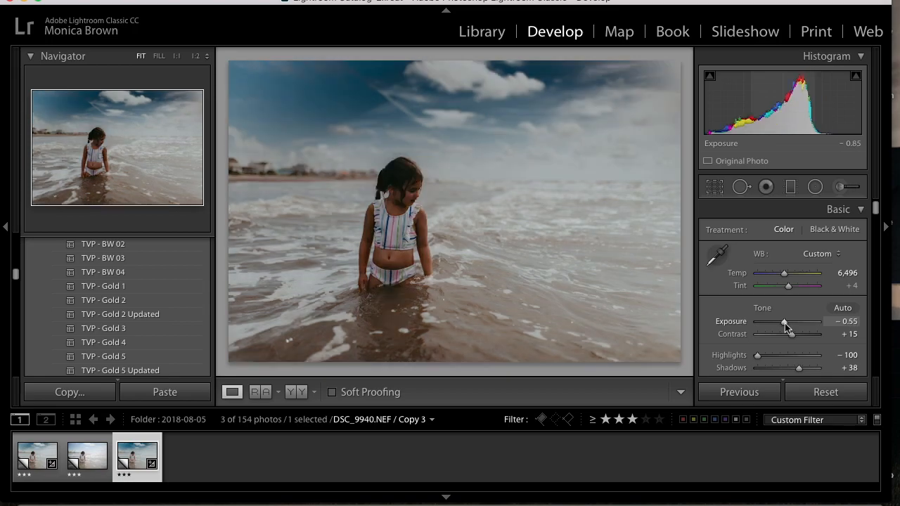
left_click_drag(785, 324, 786, 323)
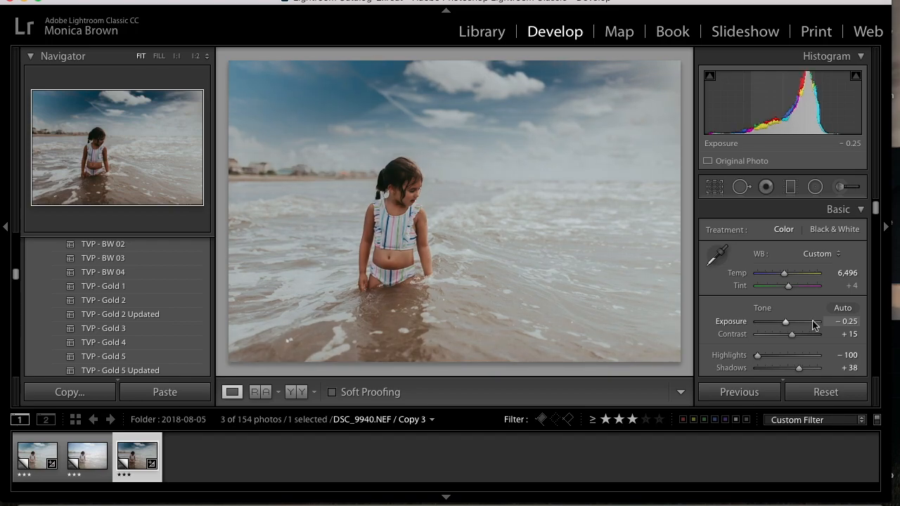
Raise the third copy's shadows to +49
scroll(814, 324, "down", 3)
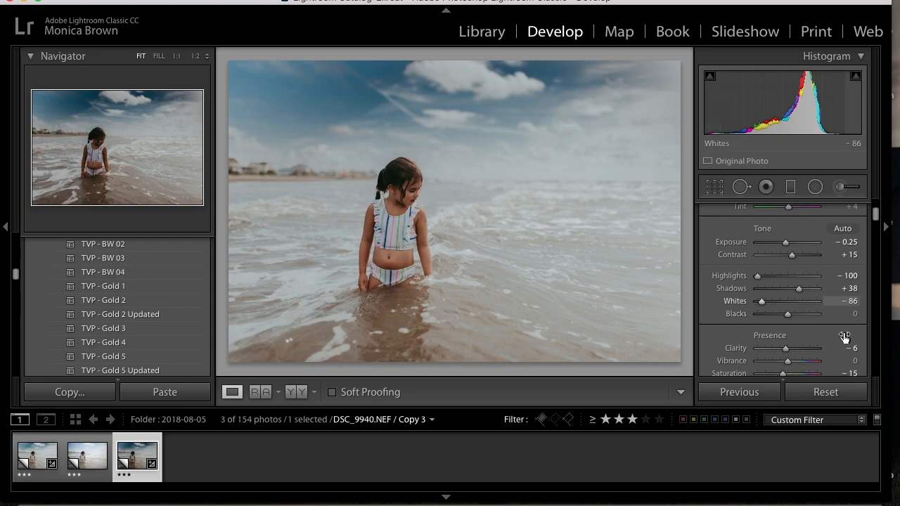
left_click_drag(802, 289, 802, 291)
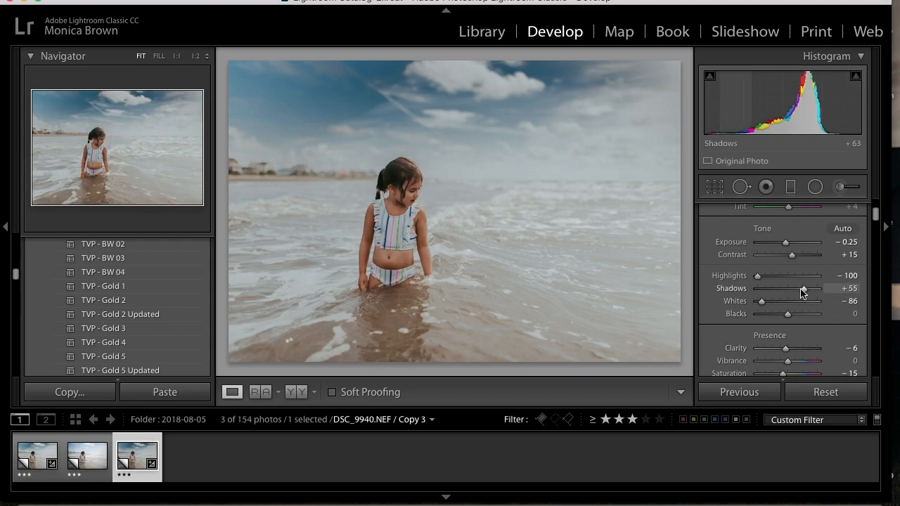
left_click_drag(804, 293, 801, 293)
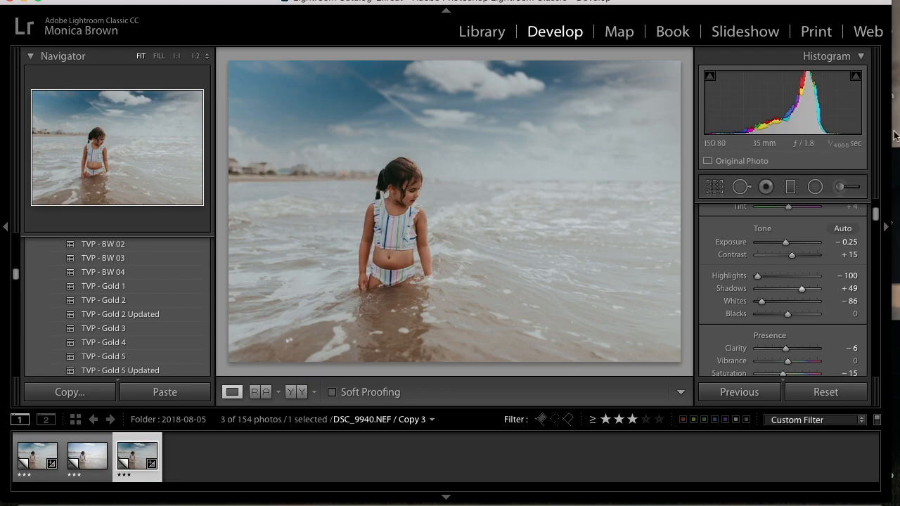
Examine the third copy's tone curve, color, split toning and lens correction settings
scroll(776, 259, "down", 5)
scroll(775, 261, "down", 10)
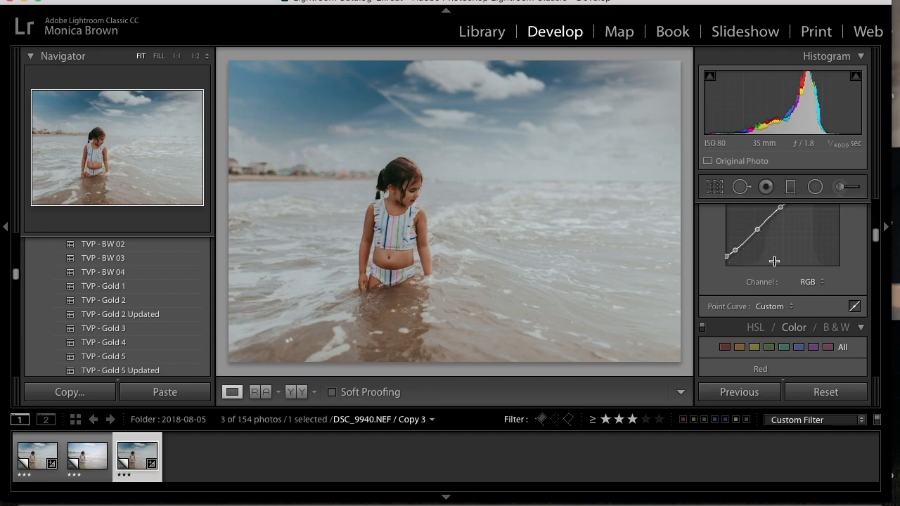
scroll(774, 264, "down", 10)
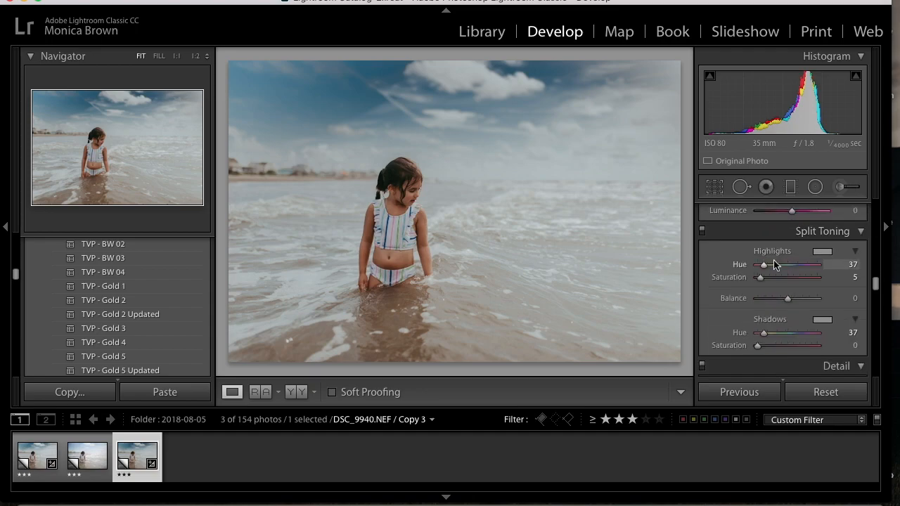
scroll(774, 261, "up", 20)
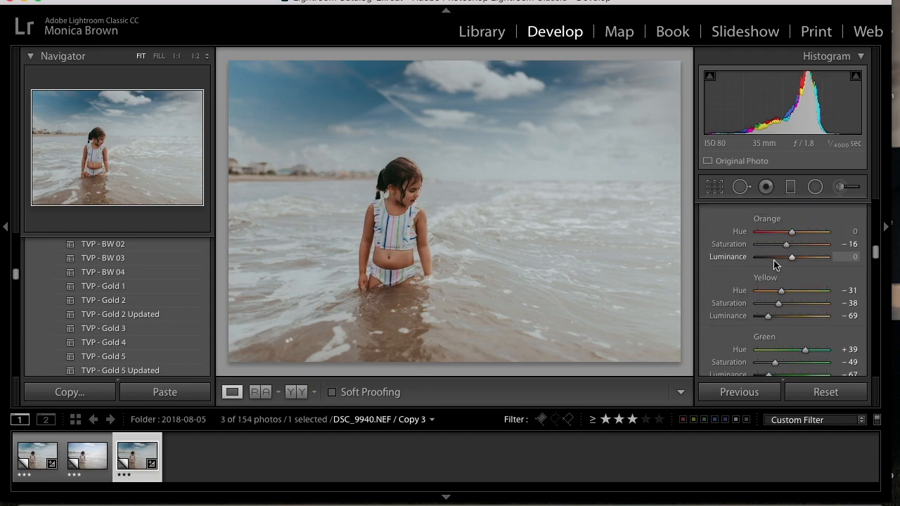
scroll(774, 264, "down", 8)
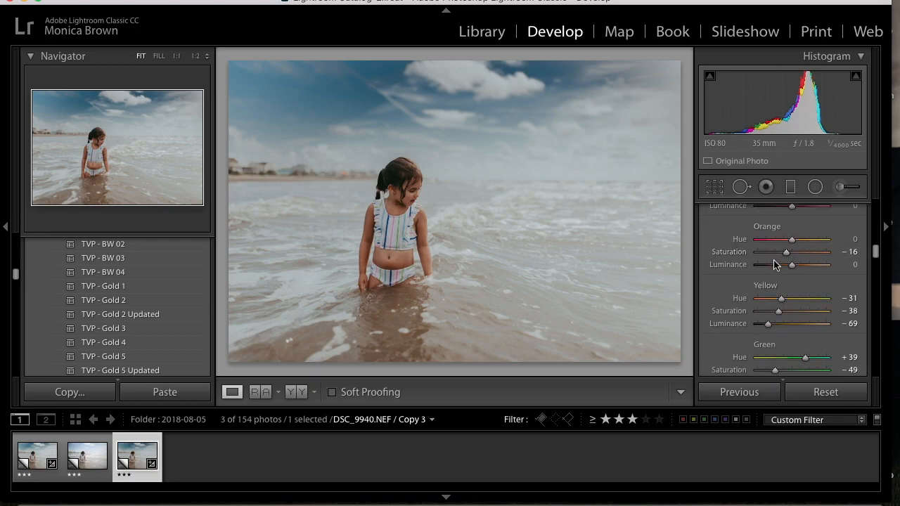
scroll(774, 264, "down", 8)
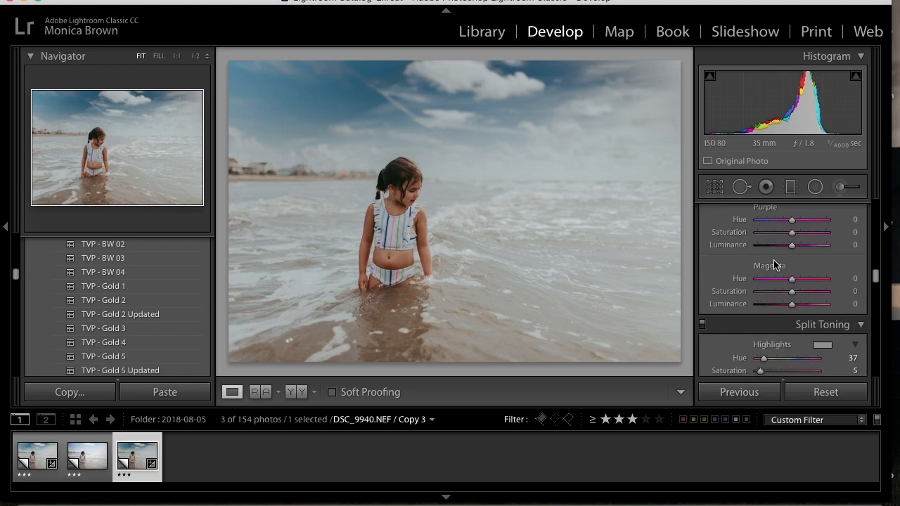
scroll(774, 262, "down", 10)
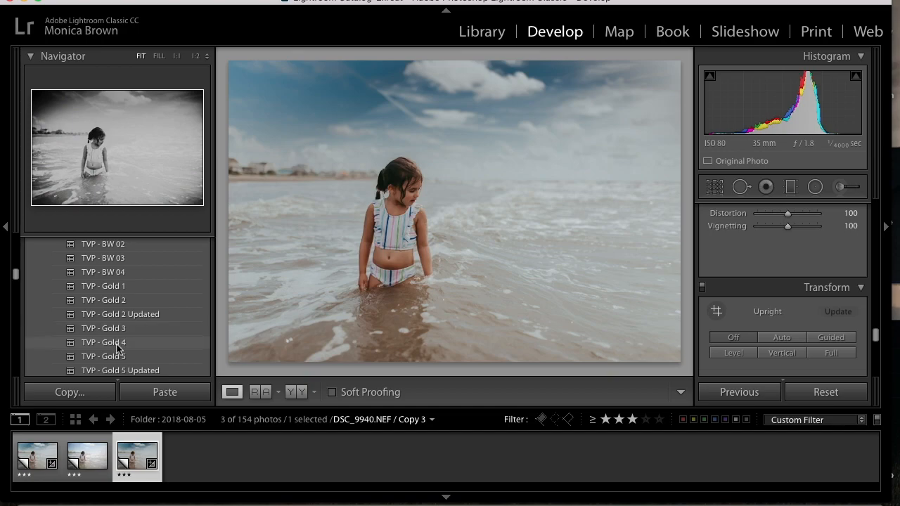
Browse the TVP Gold presets and preview their looks on the beach photo
scroll(116, 343, "down", 2)
scroll(121, 334, "down", 3)
scroll(121, 342, "down", 3)
scroll(120, 343, "down", 3)
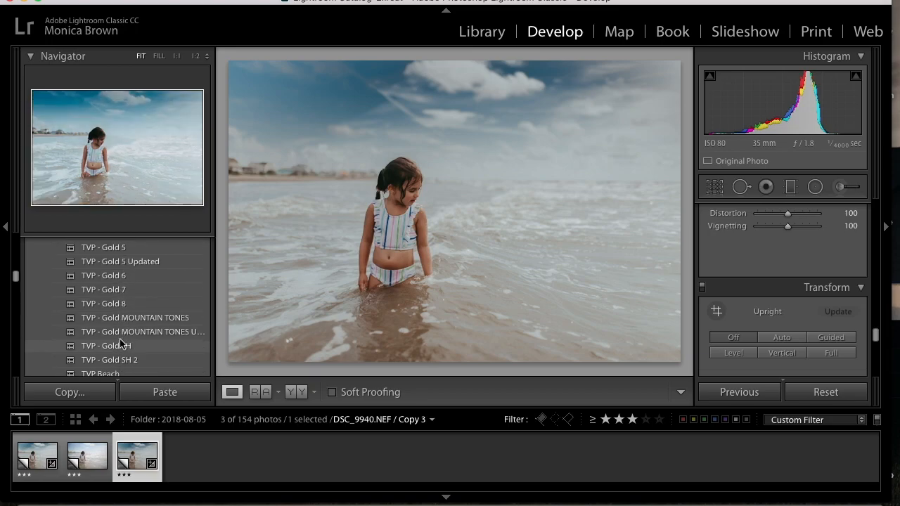
scroll(120, 343, "up", 3)
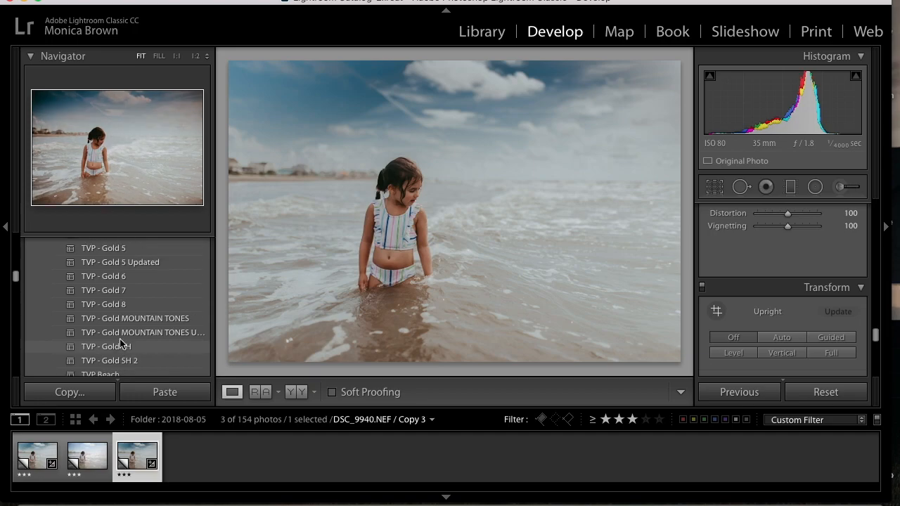
scroll(120, 344, "up", 5)
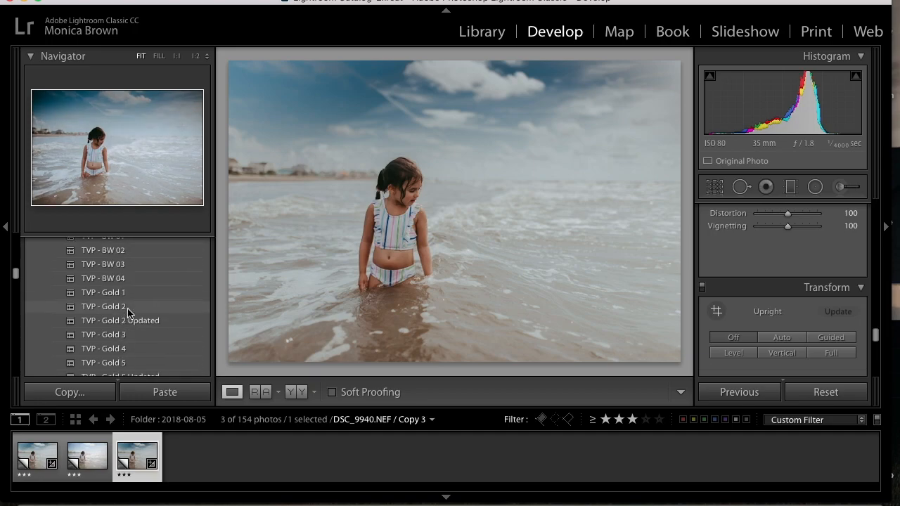
scroll(128, 313, "up", 3)
scroll(128, 313, "up", 1)
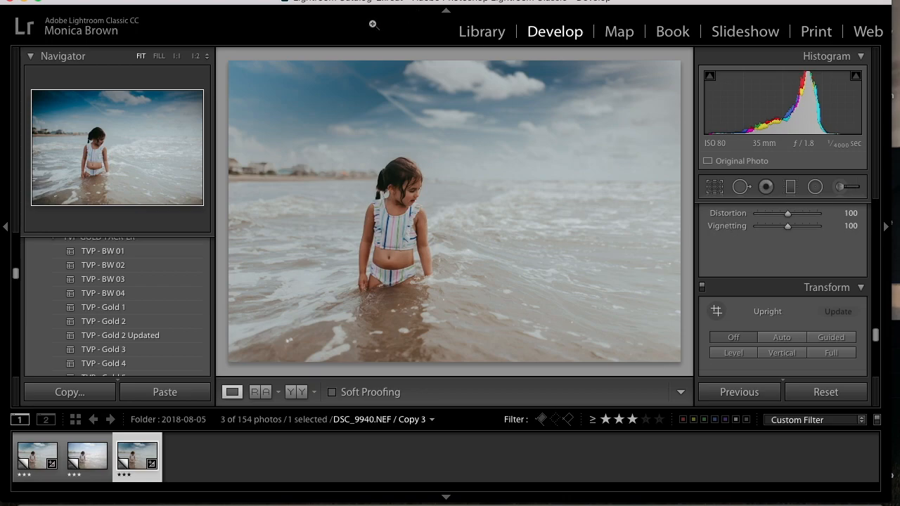
Look over the third copy's basic tone and individual color adjustments once more
scroll(783, 289, "up", 10)
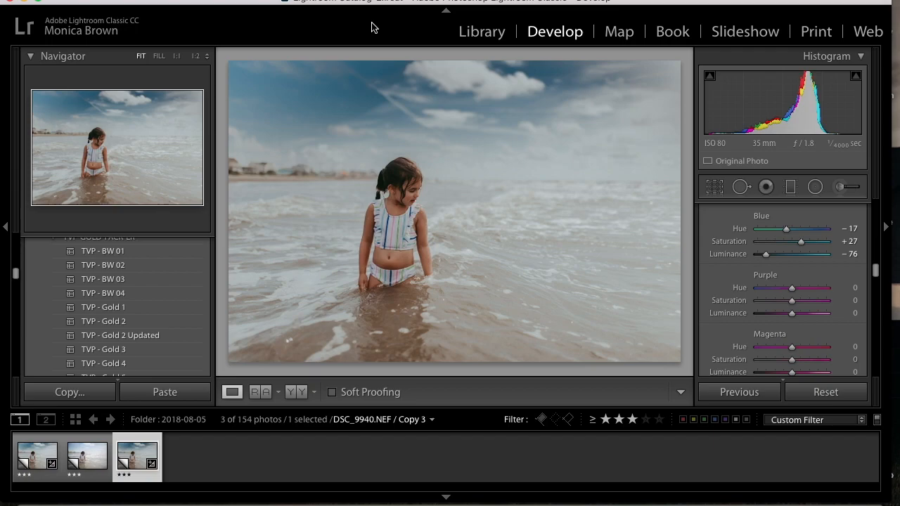
scroll(735, 308, "up", 10)
scroll(737, 309, "down", 2)
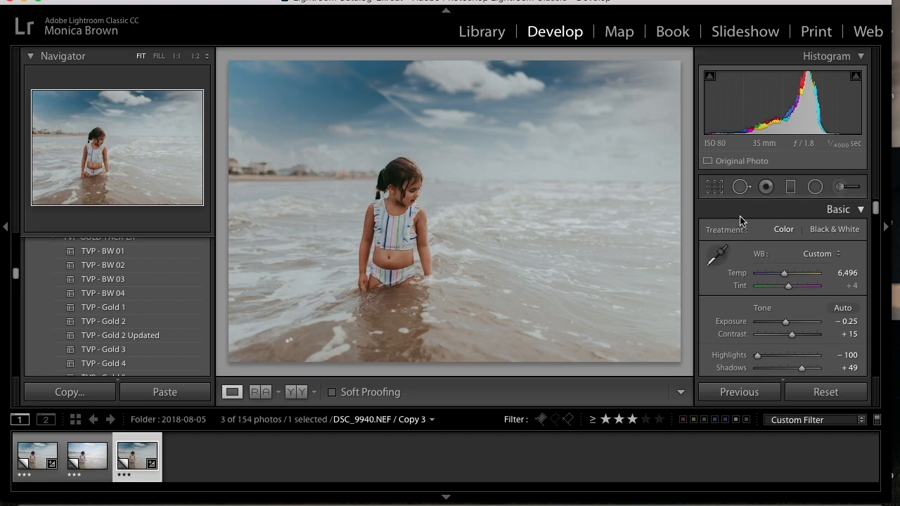
scroll(740, 216, "down", 5)
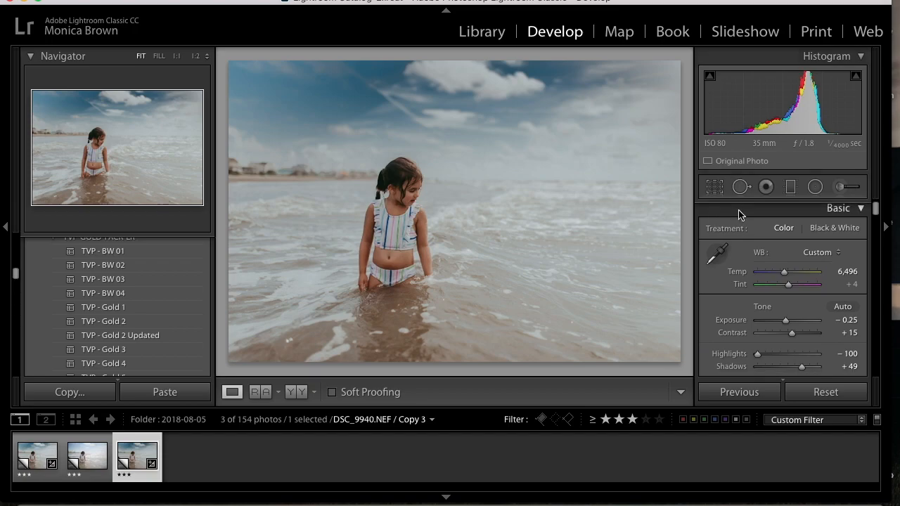
scroll(738, 215, "down", 10)
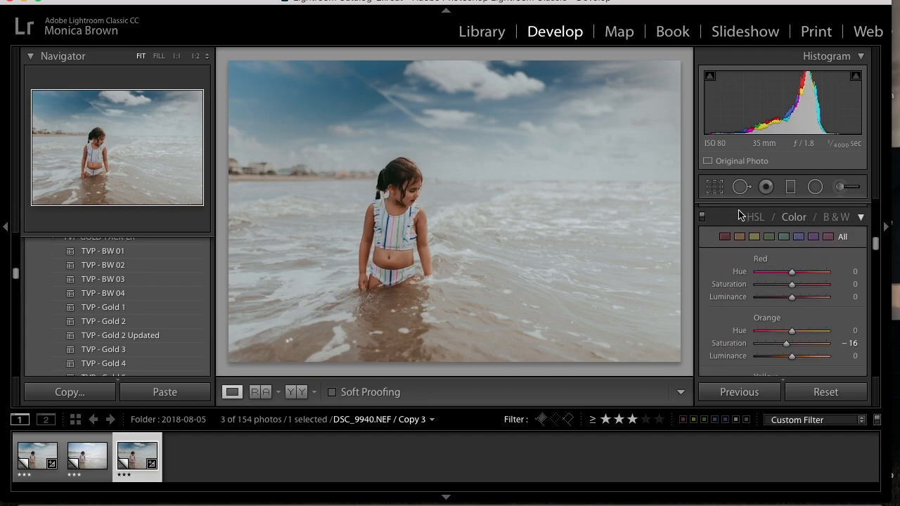
Review the third copy's individual color, split toning and detail settings
scroll(739, 215, "down", 1)
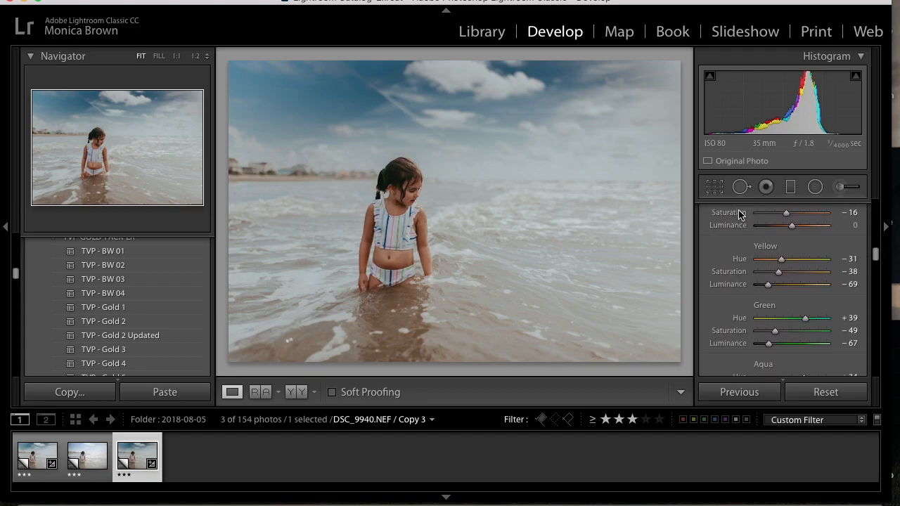
scroll(739, 215, "down", 10)
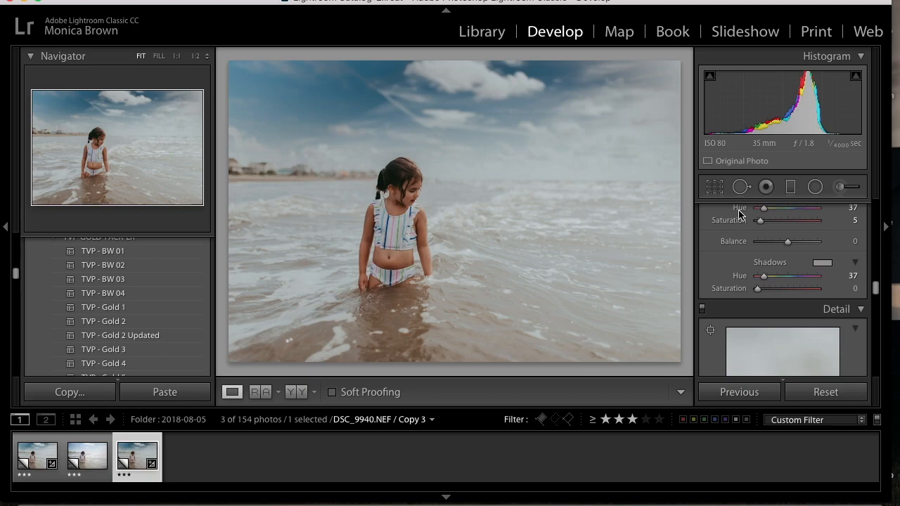
scroll(738, 211, "down", 4)
scroll(734, 211, "up", 9)
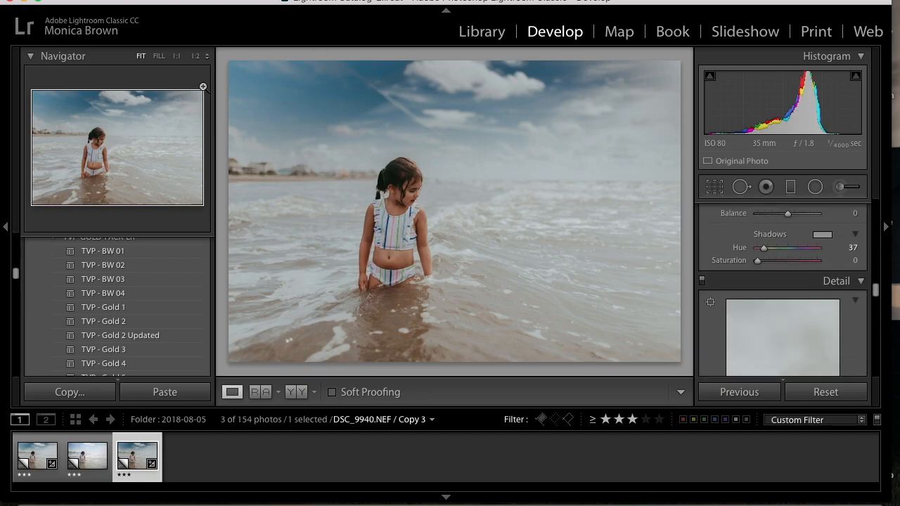
Browse the preset collections from TVP Gold through to the SMAL Vol. 2 group, previewing their looks on the beach photo
scroll(135, 323, "down", 5)
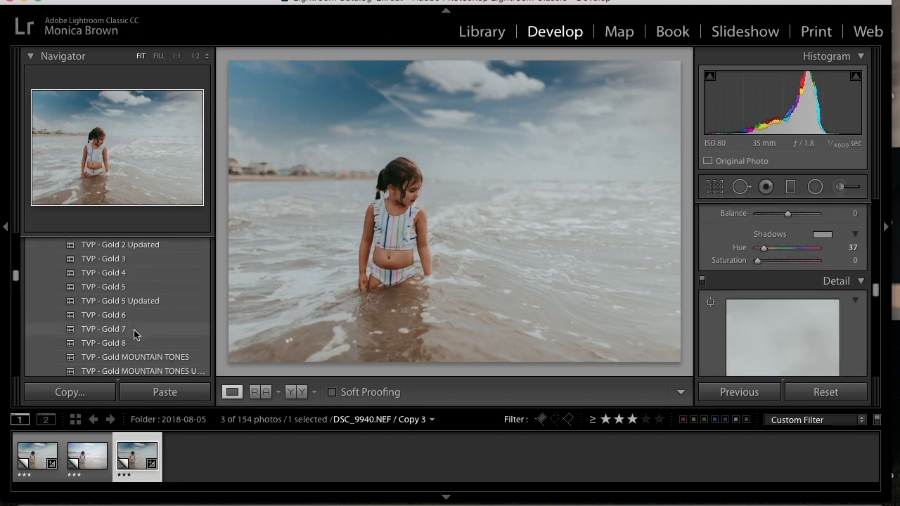
mouse_move(160, 280)
scroll(109, 313, "down", 3)
scroll(108, 313, "down", 10)
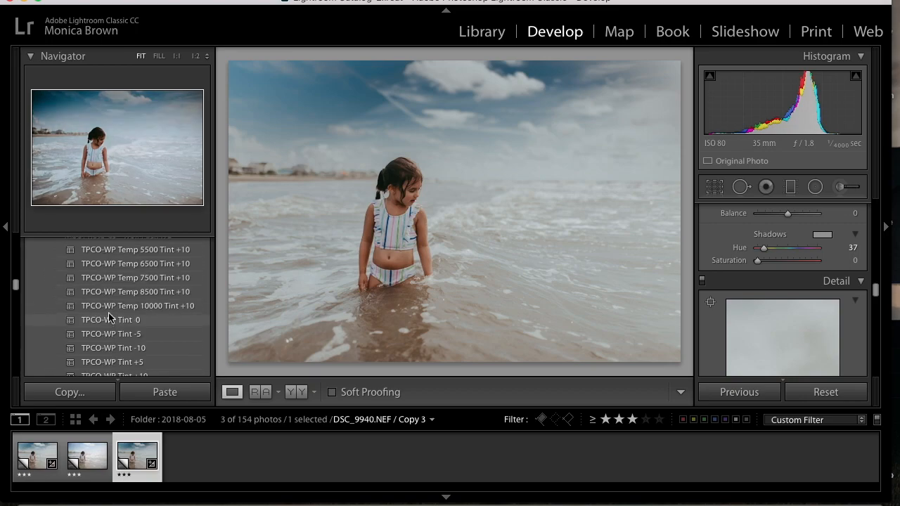
scroll(108, 313, "down", 8)
scroll(108, 313, "up", 15)
scroll(108, 313, "up", 10)
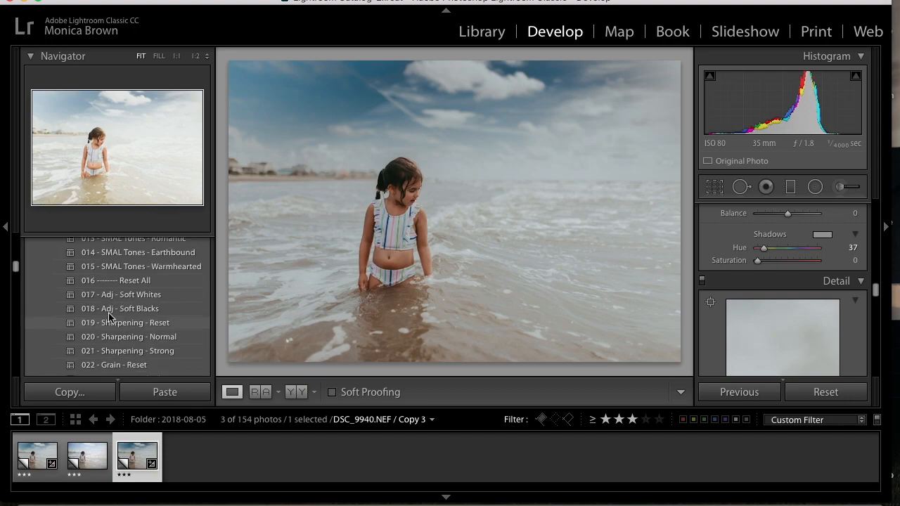
scroll(108, 313, "up", 8)
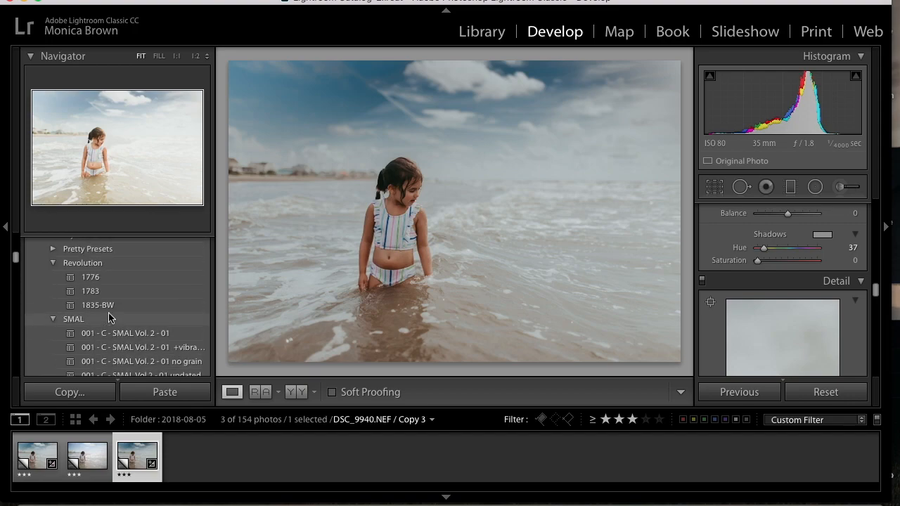
scroll(108, 313, "down", 2)
scroll(108, 313, "down", 1)
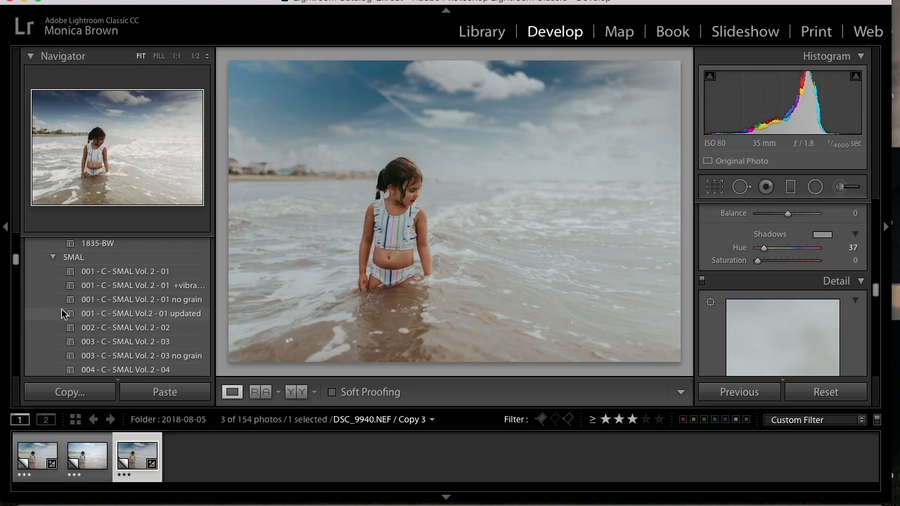
scroll(74, 289, "down", 2)
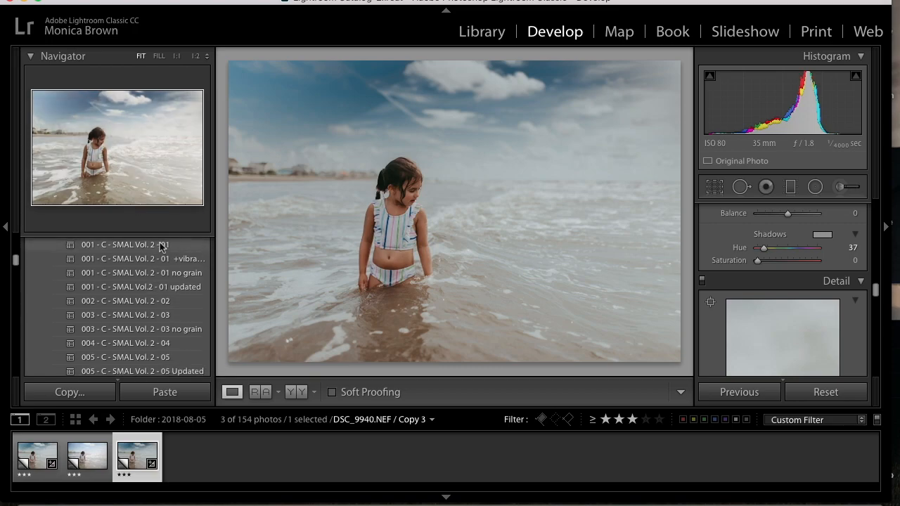